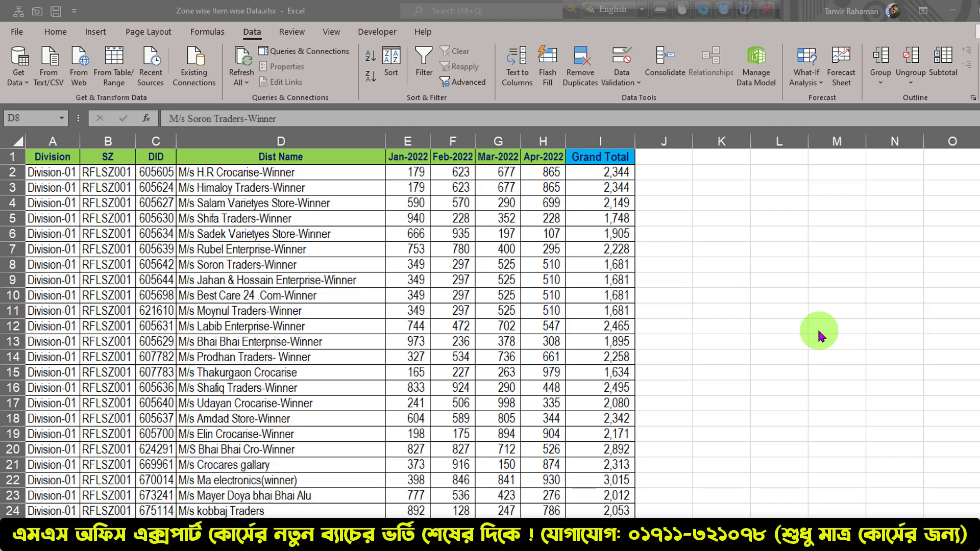
pyautogui.click(327, 279)
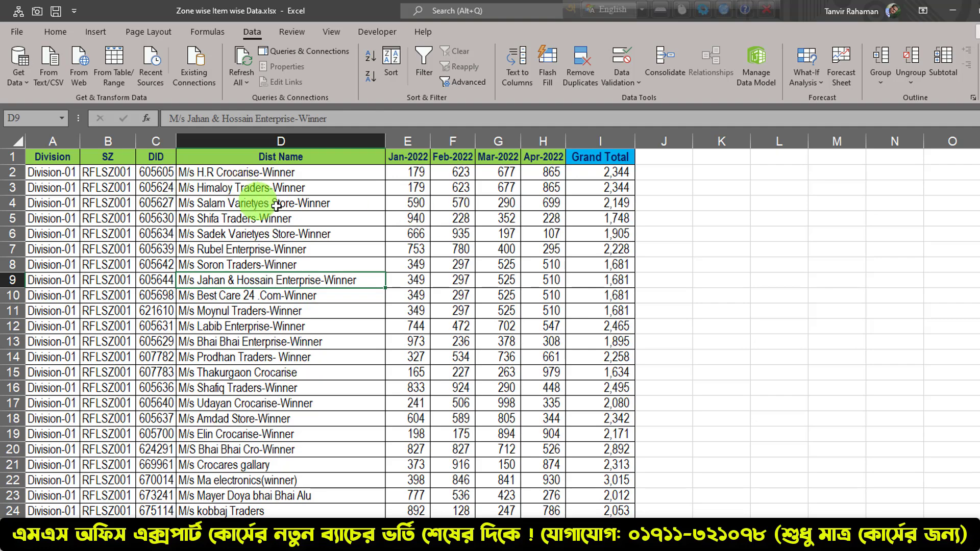
pyautogui.hotkey('ctrl', '2')
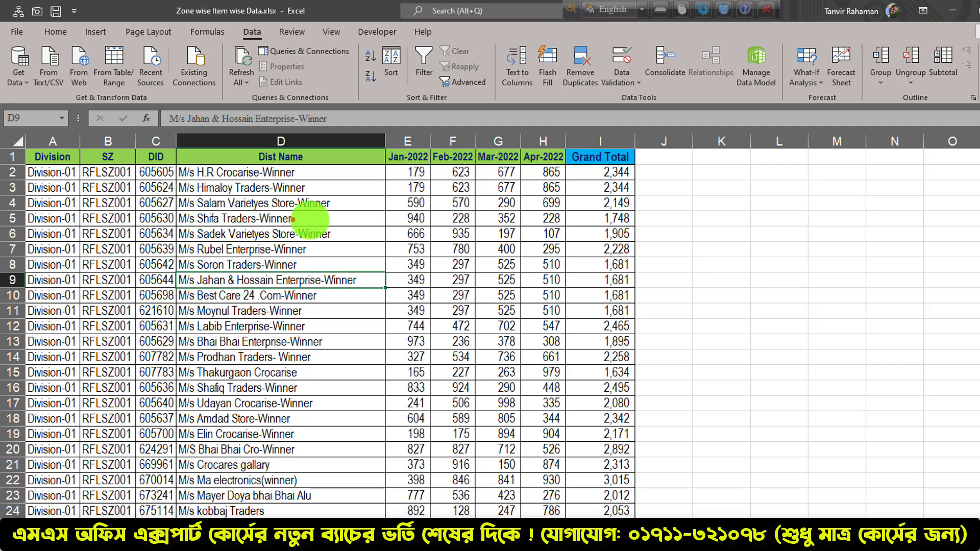
pyautogui.moveTo(37, 179); pyautogui.dragTo(1, 243)
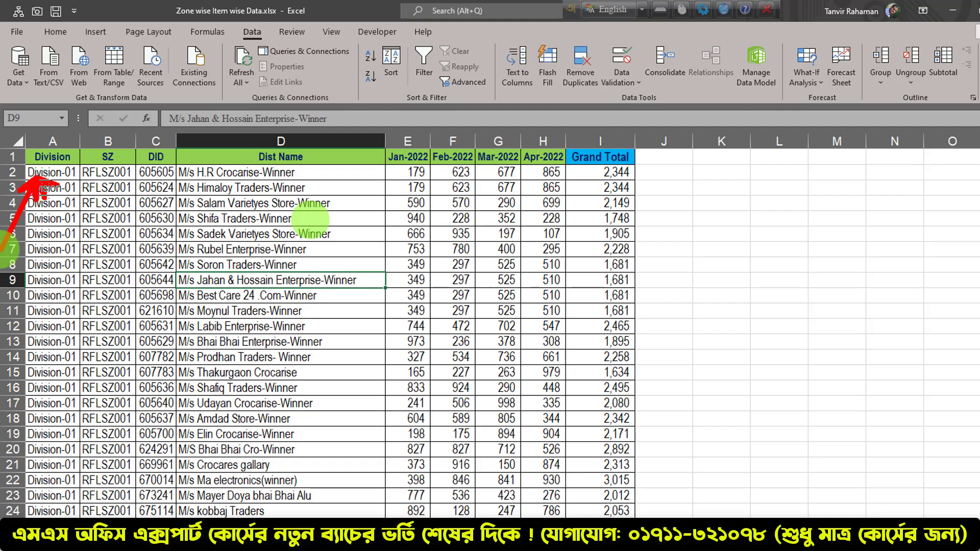
pyautogui.moveTo(130, 180); pyautogui.dragTo(183, 294)
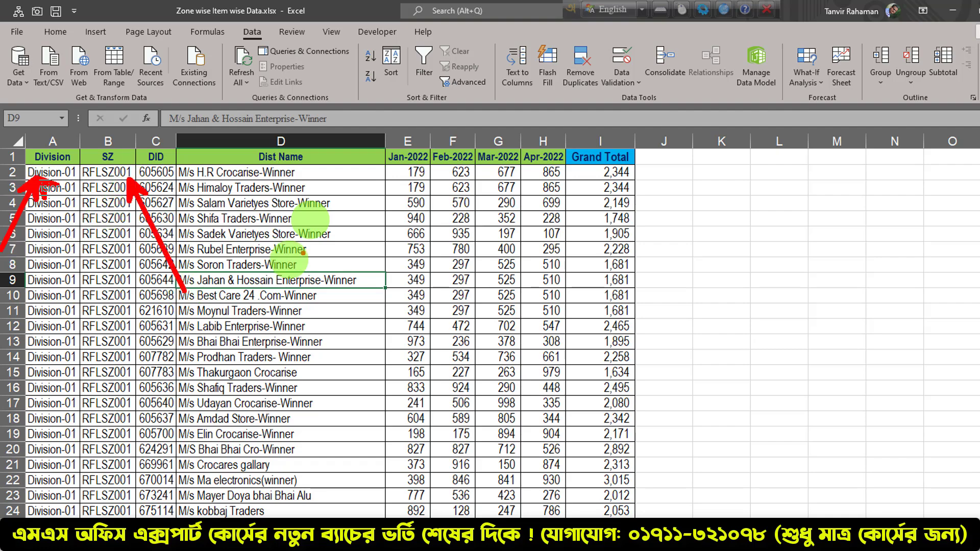
pyautogui.moveTo(616, 184); pyautogui.dragTo(696, 276)
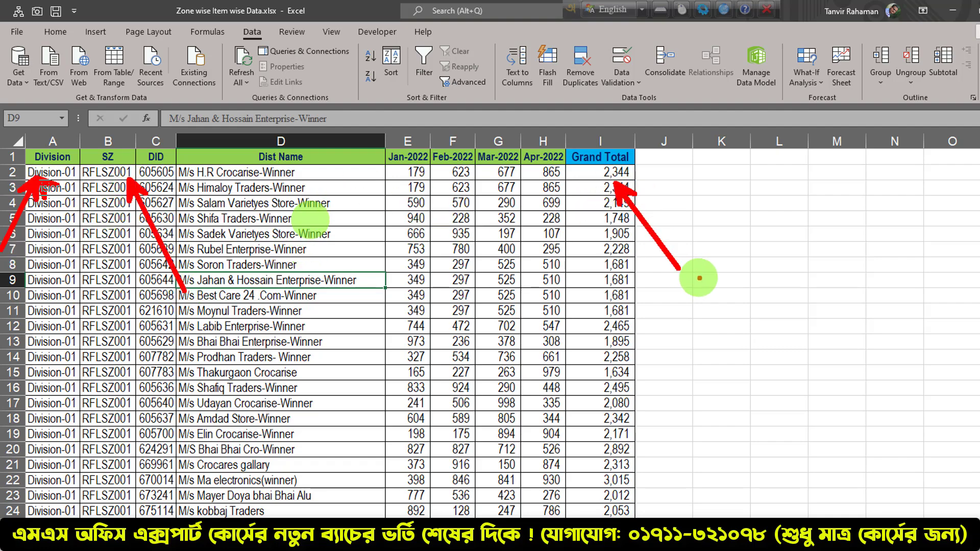
pyautogui.press('Escape')
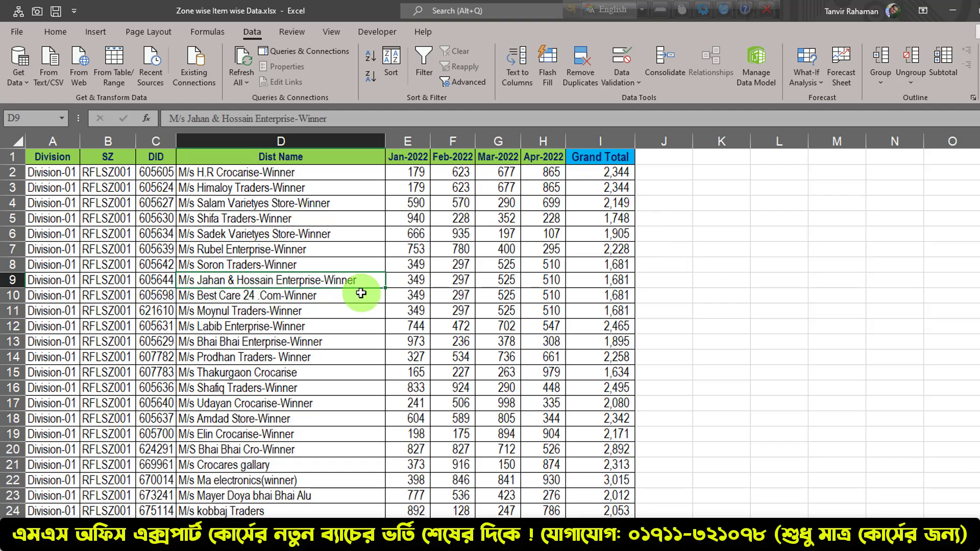
pyautogui.hotkey('ctrl', '2')
pyautogui.moveTo(24, 177)
pyautogui.mouseDown()
pyautogui.moveTo(2, 228)
pyautogui.moveTo(1, 268)
pyautogui.mouseUp()
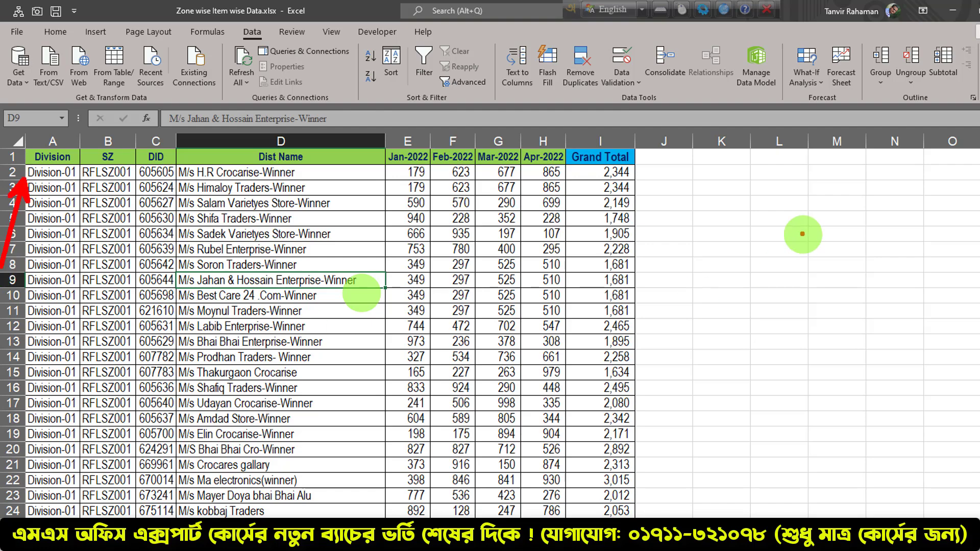
pyautogui.moveTo(634, 175); pyautogui.dragTo(759, 289)
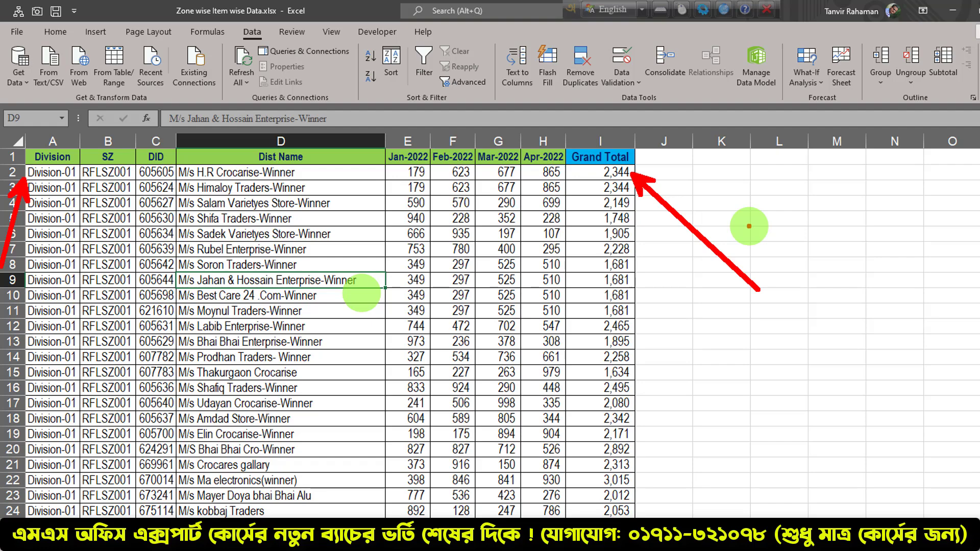
pyautogui.press('Escape')
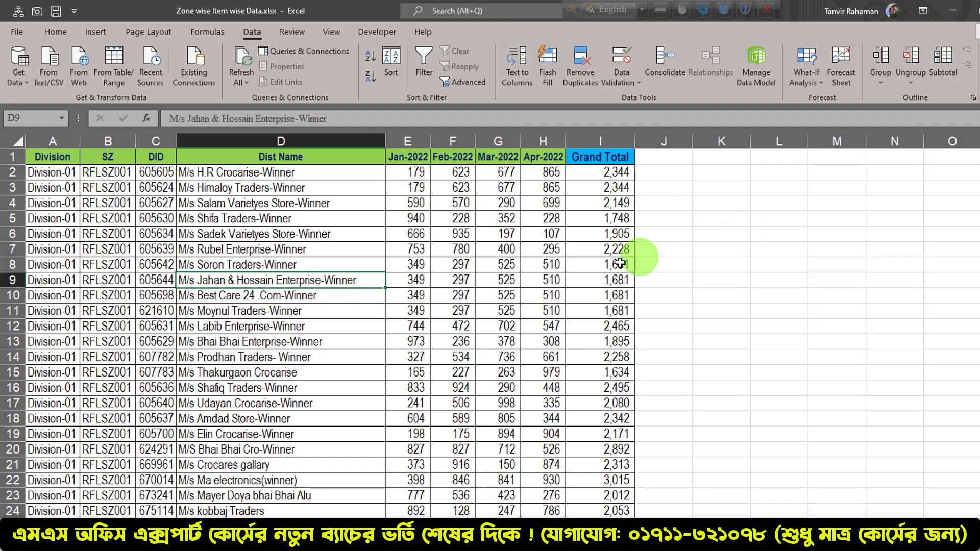
pyautogui.hotkey('ctrl', '2')
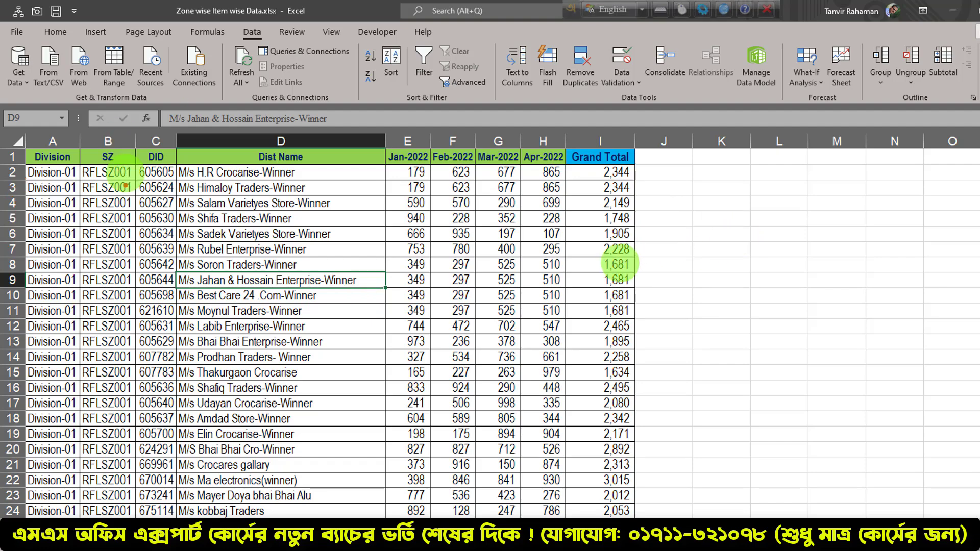
pyautogui.moveTo(85, 177); pyautogui.dragTo(27, 253)
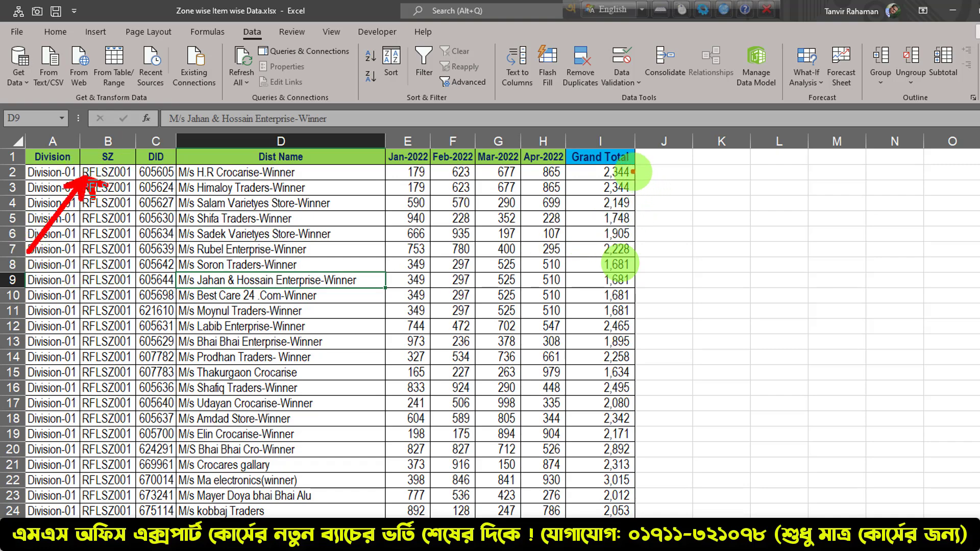
pyautogui.moveTo(634, 172); pyautogui.dragTo(680, 226)
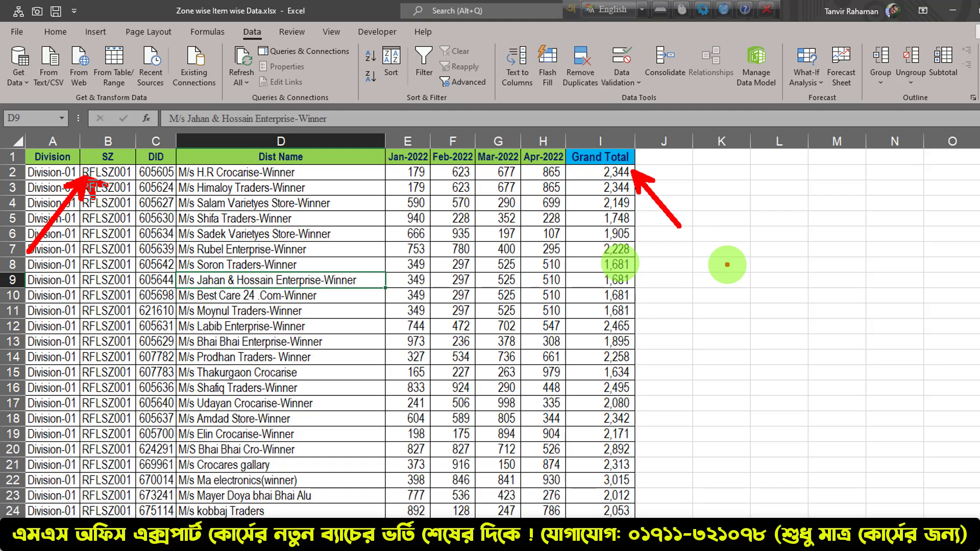
pyautogui.press('Escape')
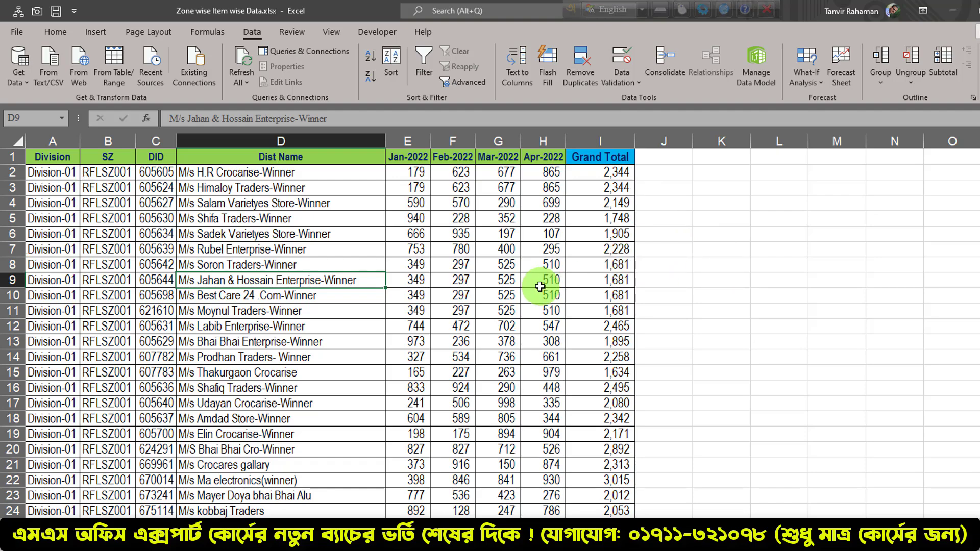
pyautogui.hotkey('ctrl', '2')
pyautogui.moveTo(34, 178); pyautogui.dragTo(1, 238)
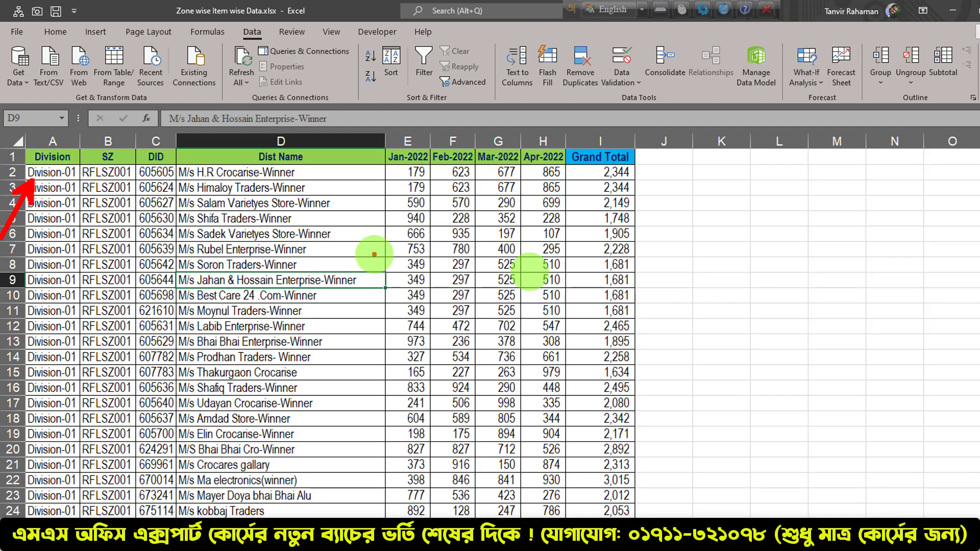
pyautogui.moveTo(377, 174); pyautogui.dragTo(431, 266)
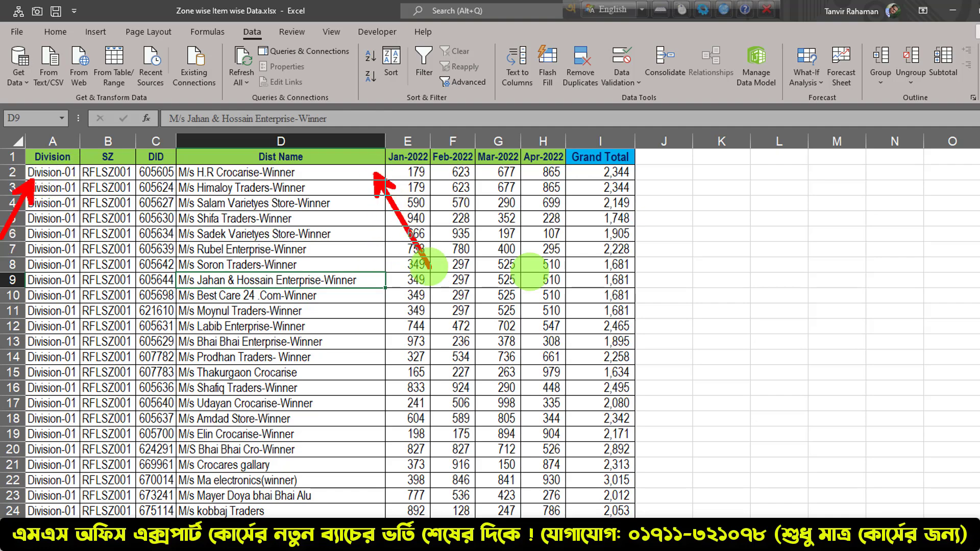
pyautogui.moveTo(631, 175); pyautogui.dragTo(701, 241)
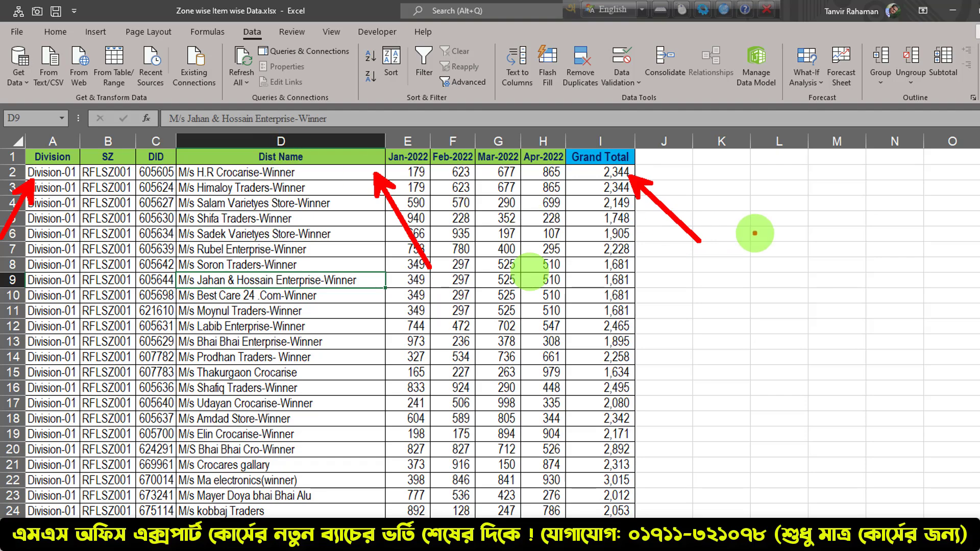
pyautogui.press('Escape')
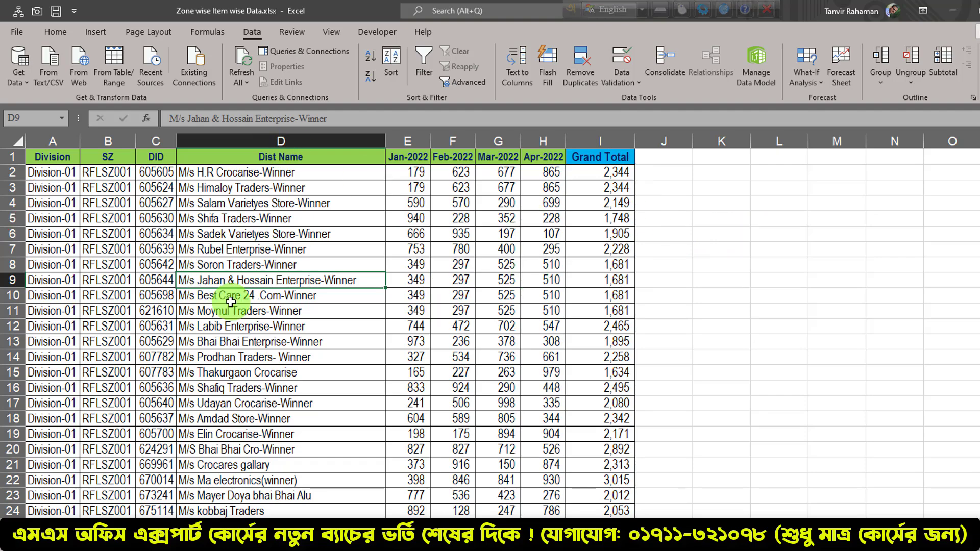
pyautogui.hotkey('ctrl', '2')
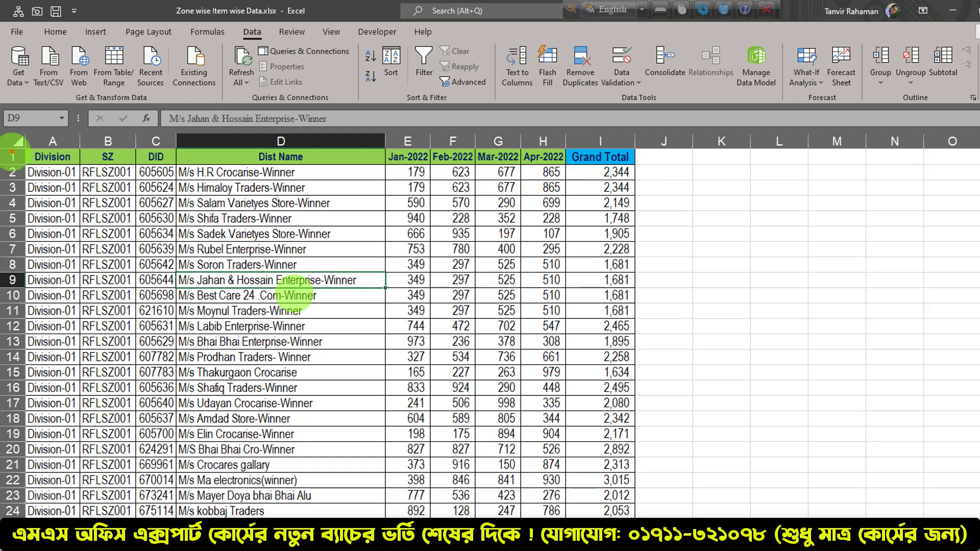
pyautogui.moveTo(69, 174); pyautogui.dragTo(1, 234)
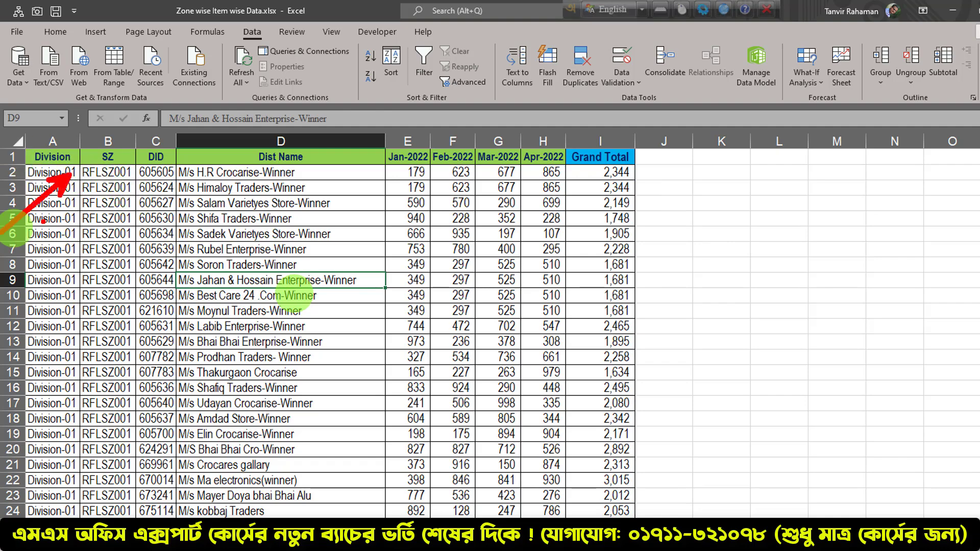
pyautogui.moveTo(95, 180); pyautogui.dragTo(39, 246)
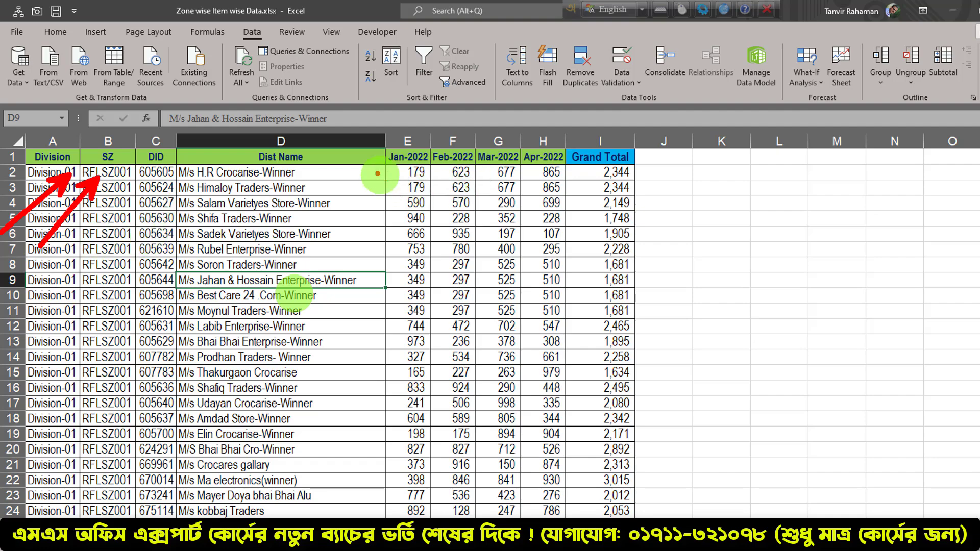
pyautogui.moveTo(377, 174); pyautogui.dragTo(455, 278)
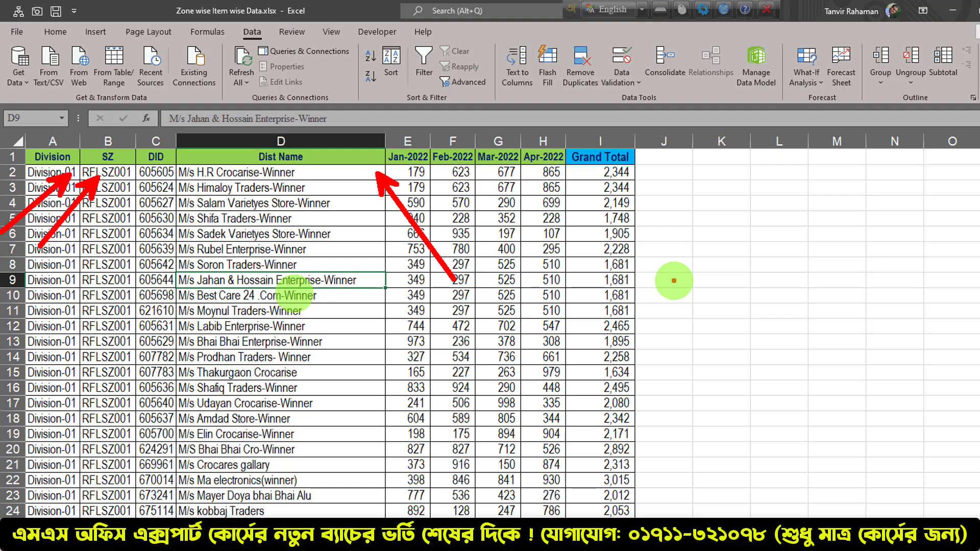
pyautogui.press('Escape')
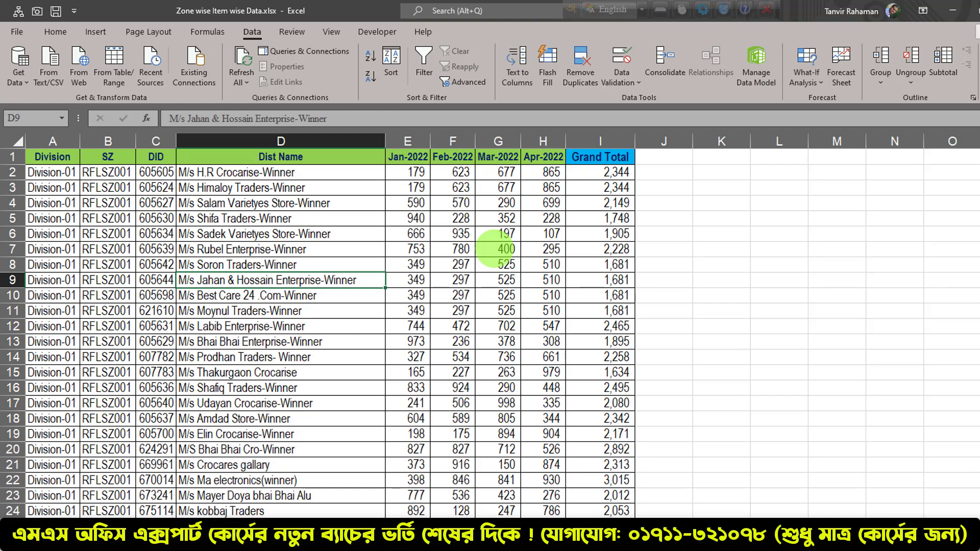
pyautogui.click(498, 249)
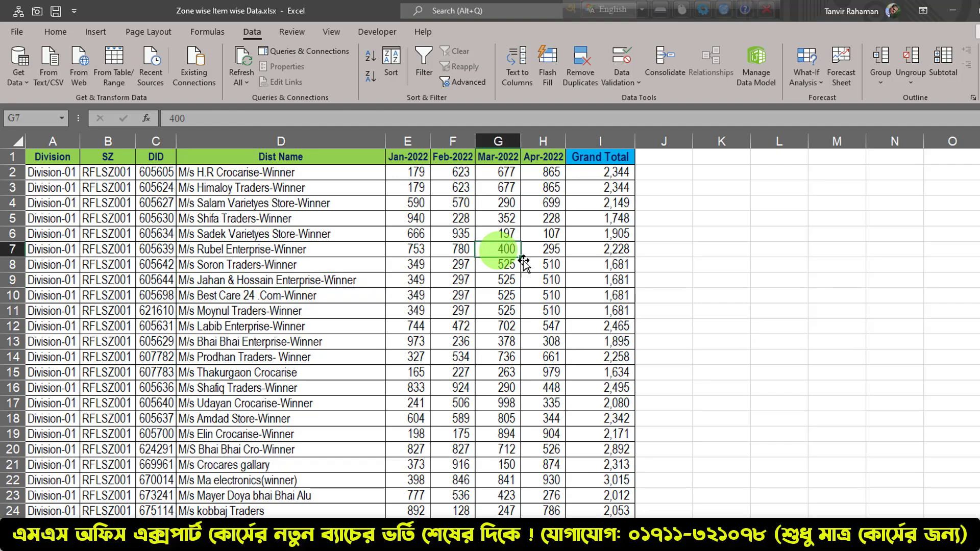
pyautogui.click(593, 325)
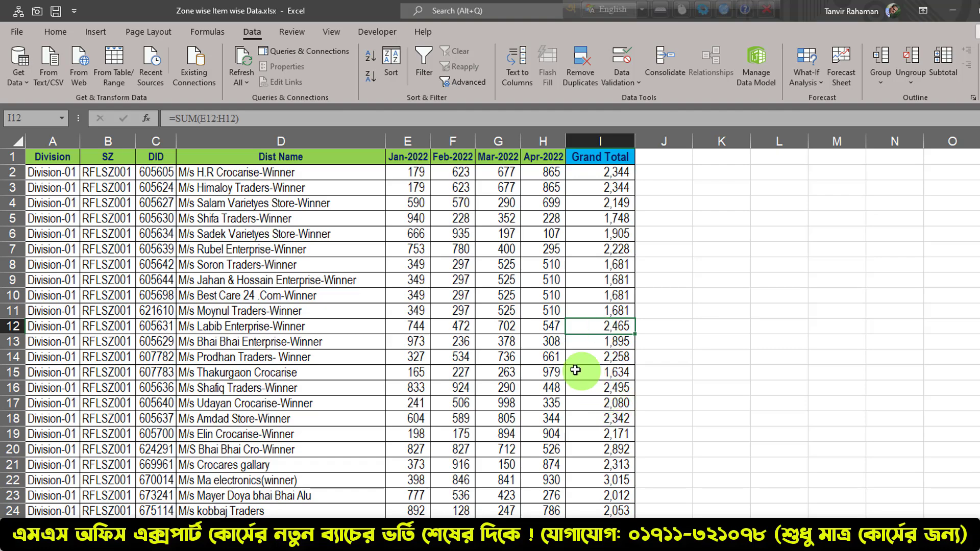
# Select the whole dealer-wise monthly data range and create a PivotTable from it on a new worksheet
pyautogui.click(246, 265)
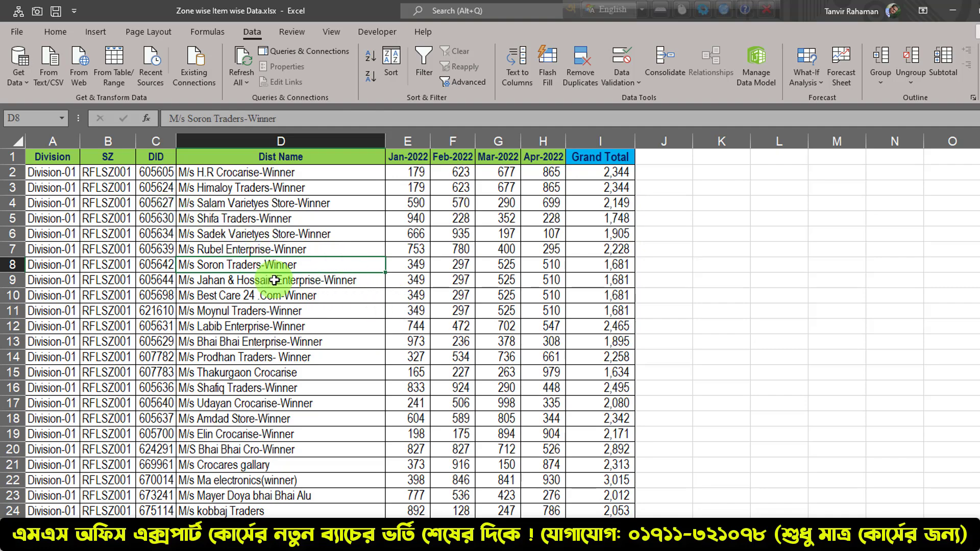
pyautogui.hotkey('ctrl', 'a')
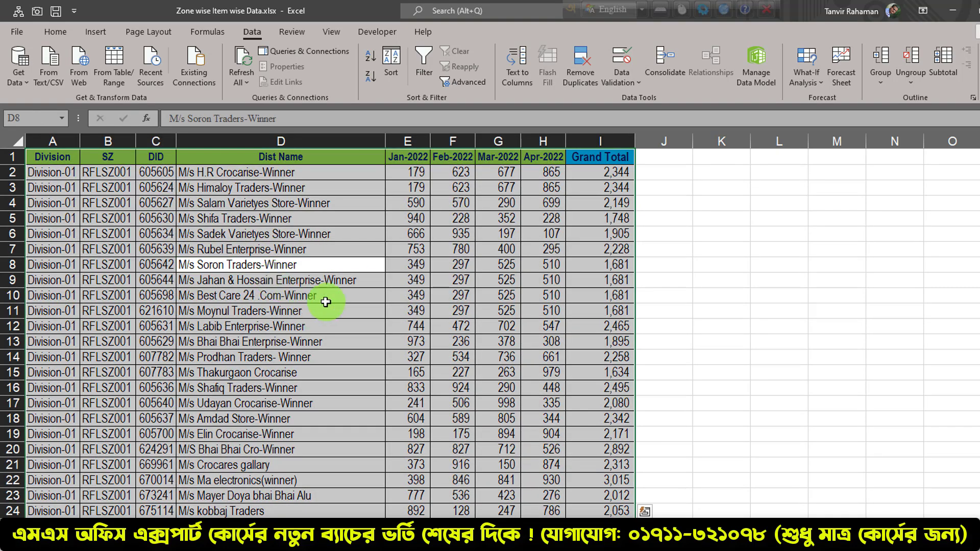
pyautogui.click(99, 33)
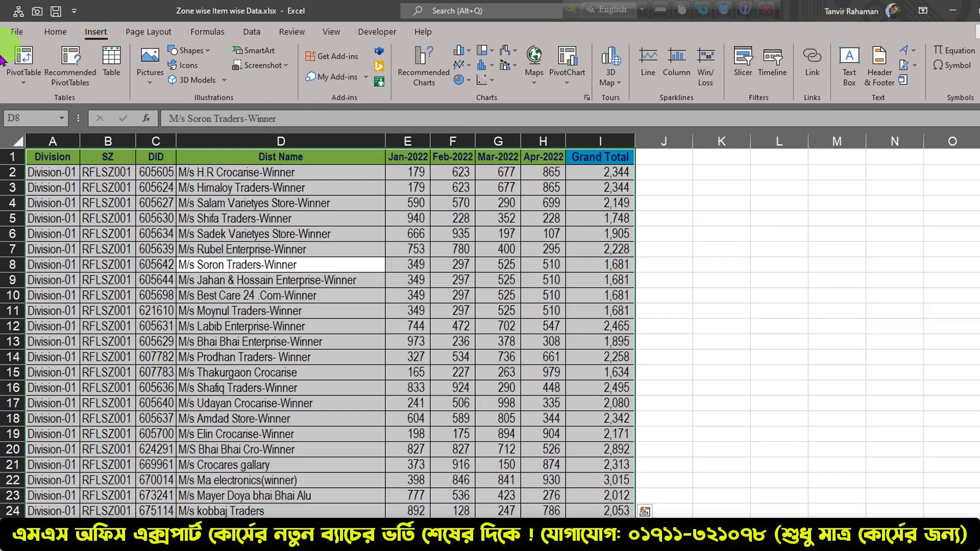
pyautogui.click(23, 66)
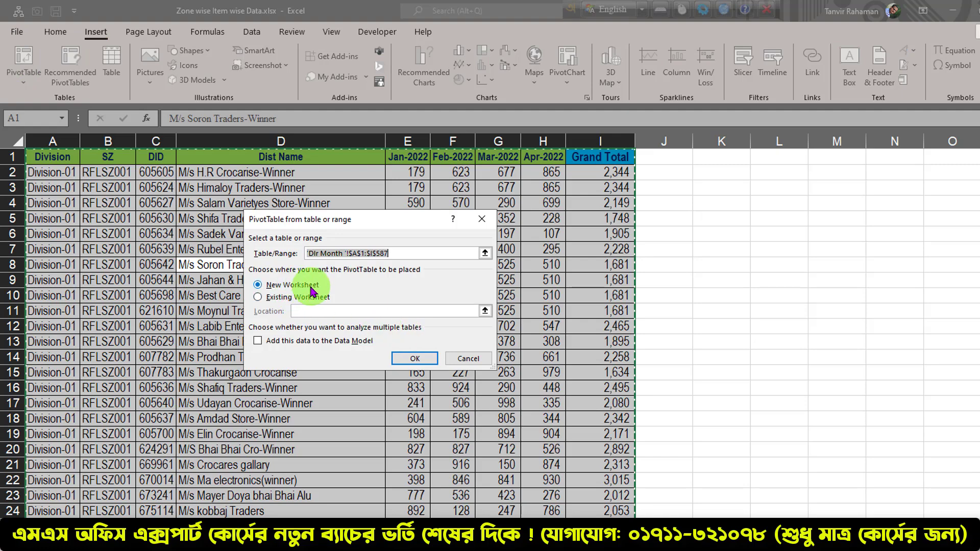
pyautogui.click(412, 358)
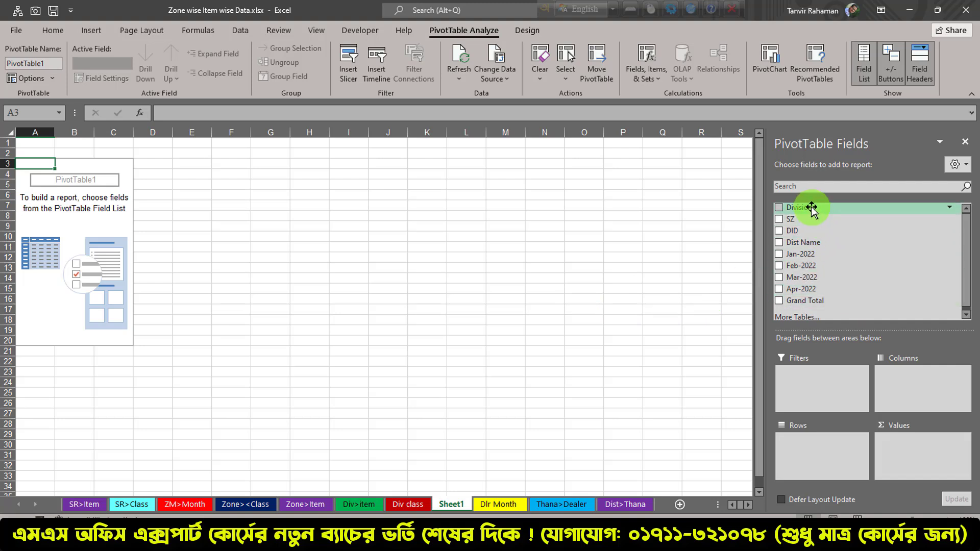
# Build the PivotTable with Division as the row field and the sum of Grand Total as the value field
pyautogui.moveTo(812, 209); pyautogui.dragTo(808, 440)
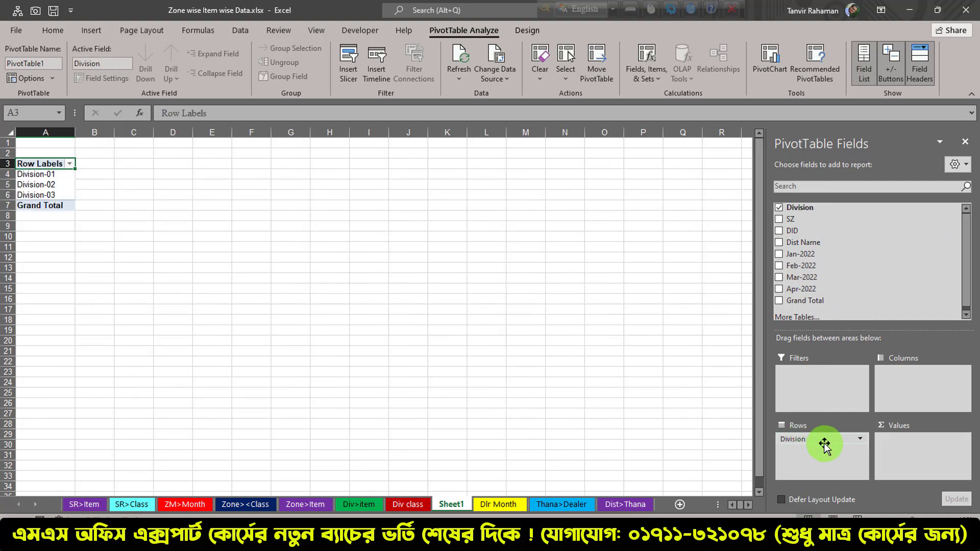
pyautogui.moveTo(817, 301); pyautogui.dragTo(918, 452)
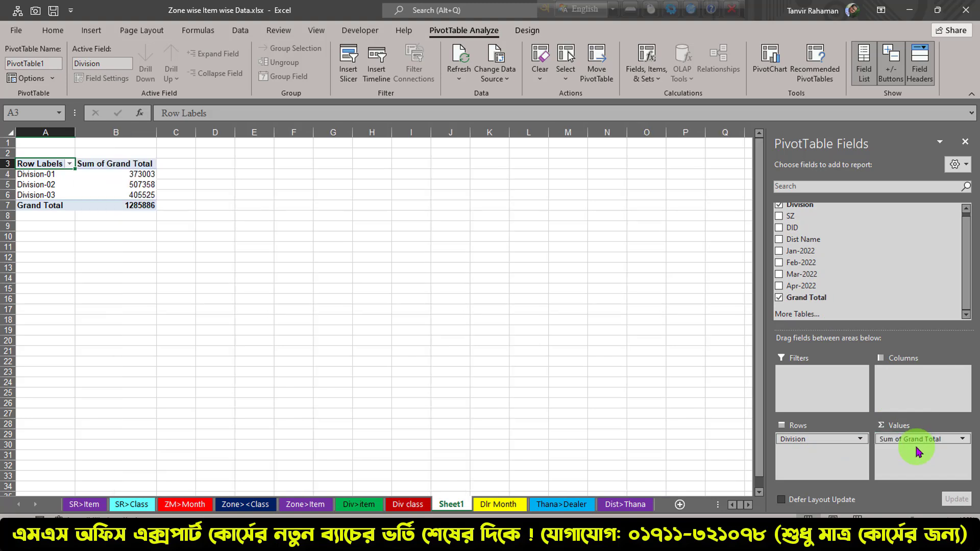
pyautogui.moveTo(151, 191)
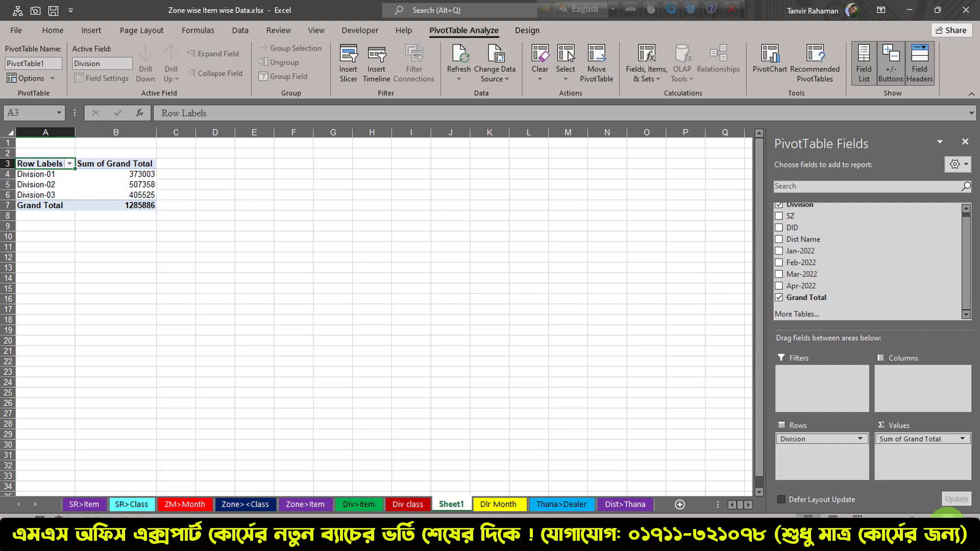
pyautogui.click(951, 525)
pyautogui.click(951, 525)
pyautogui.click(951, 525)
pyautogui.click(951, 525)
pyautogui.click(951, 525)
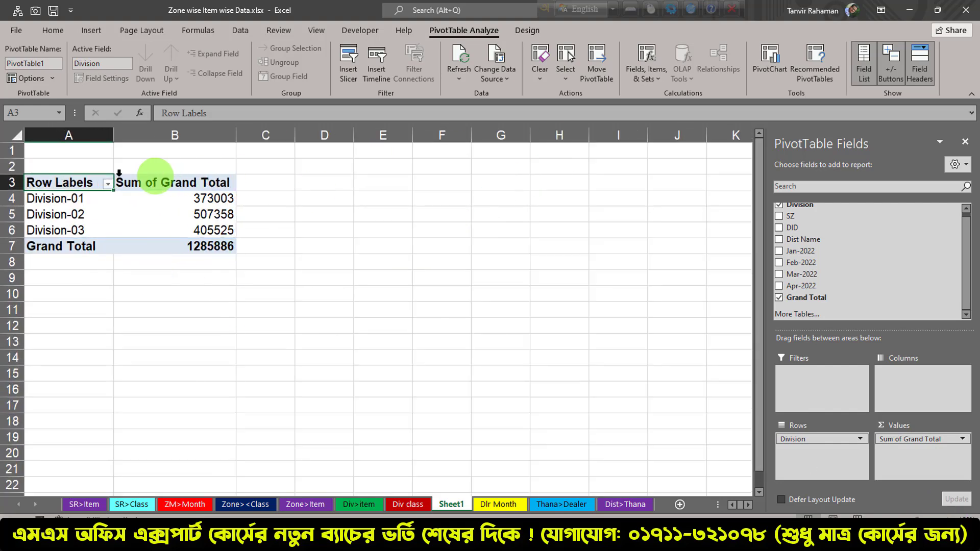
pyautogui.moveTo(72, 185); pyautogui.dragTo(163, 183)
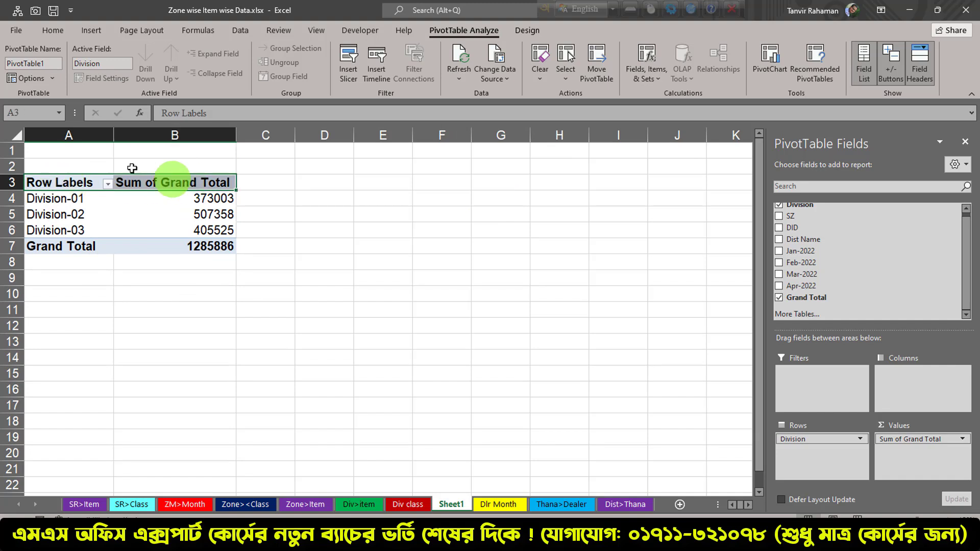
pyautogui.click(54, 185)
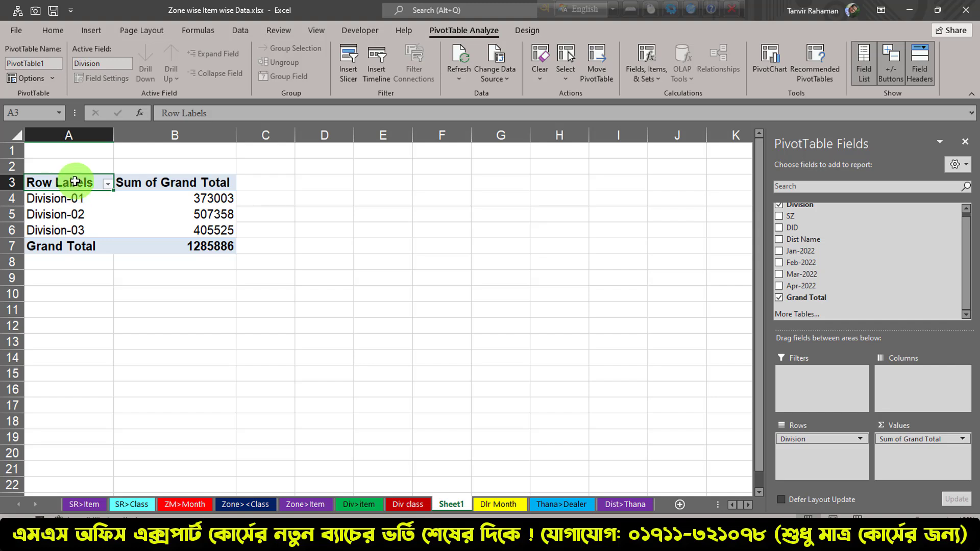
# Show the division PivotTable in tabular form
pyautogui.click(527, 32)
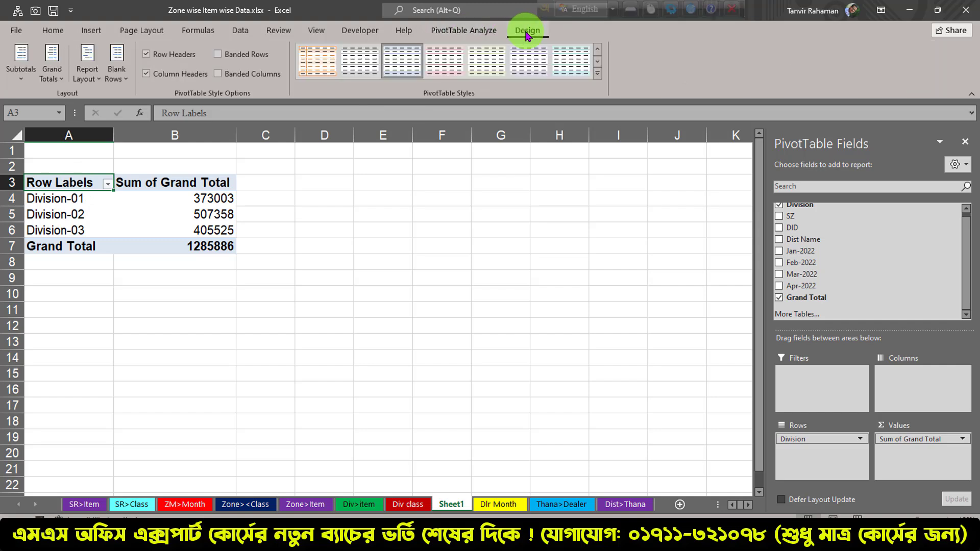
pyautogui.click(97, 77)
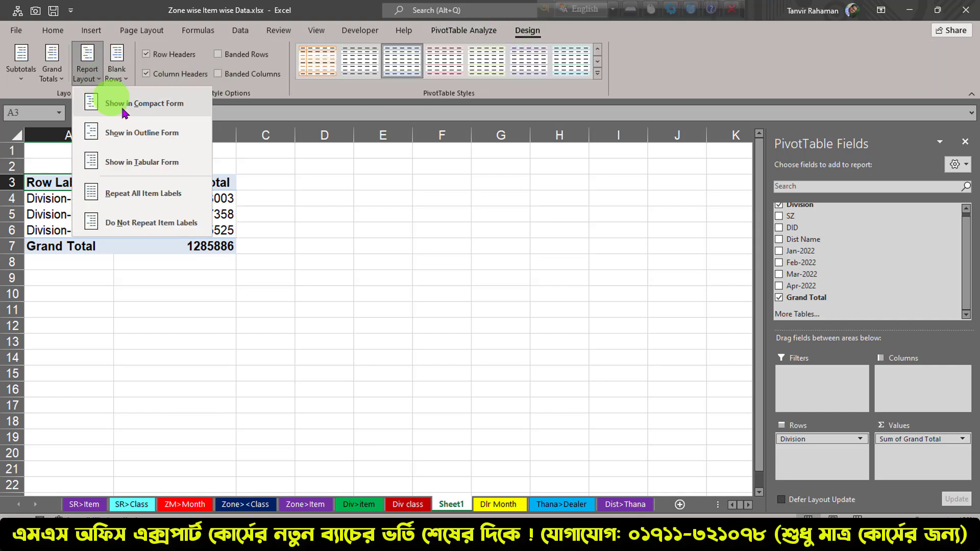
pyautogui.click(145, 167)
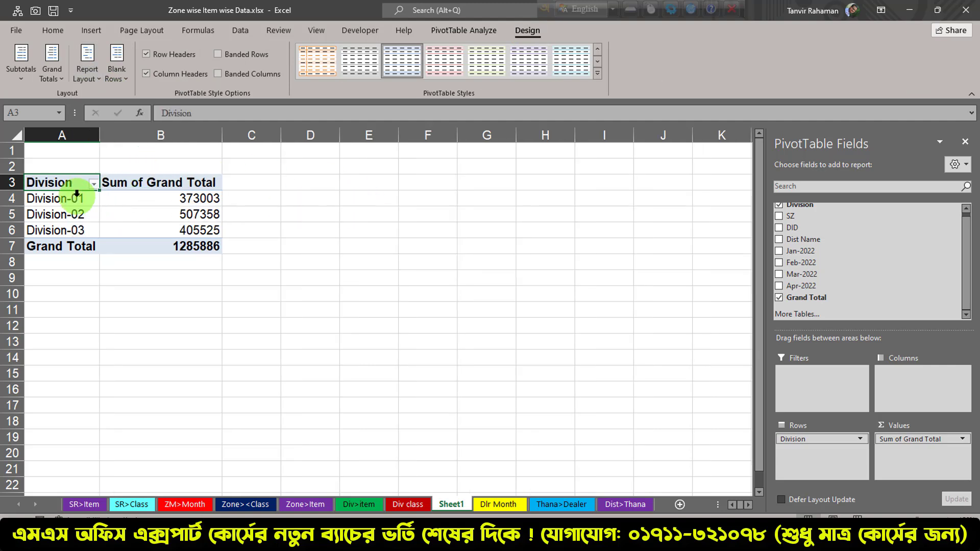
pyautogui.click(286, 182)
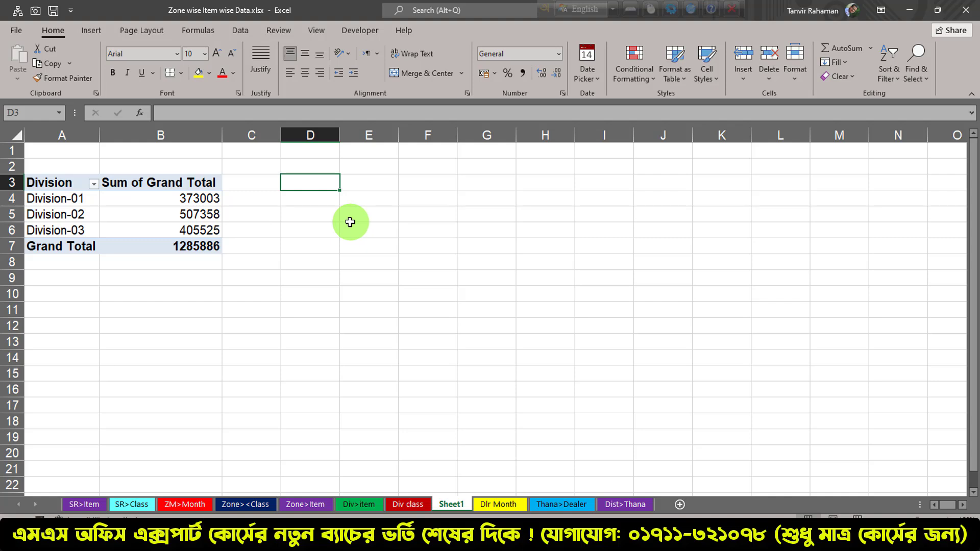
# Create a second PivotTable from the whole Dlr Month data range, placed on the existing worksheet at Sheet1 cell D3
pyautogui.click(499, 504)
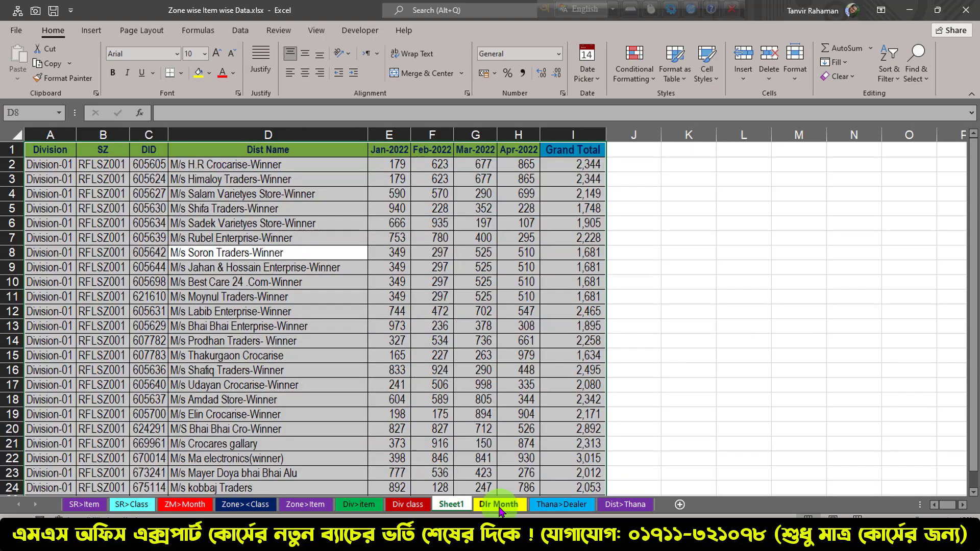
pyautogui.click(434, 313)
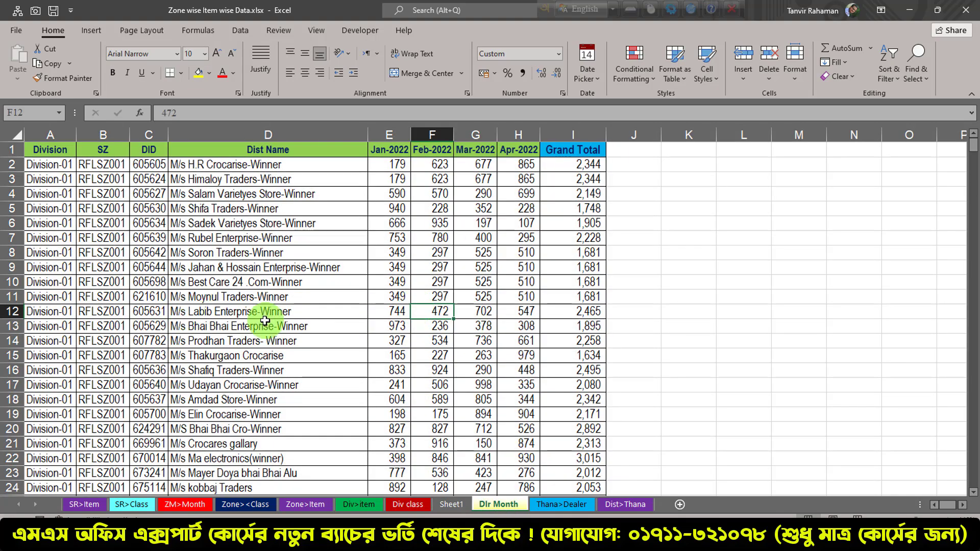
pyautogui.hotkey('ctrl', 'a')
pyautogui.click(92, 30)
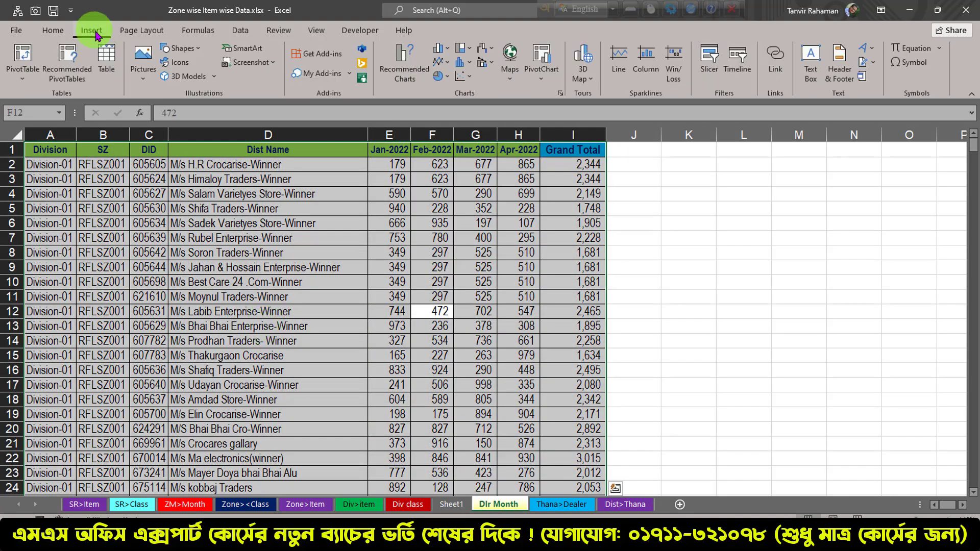
pyautogui.click(37, 70)
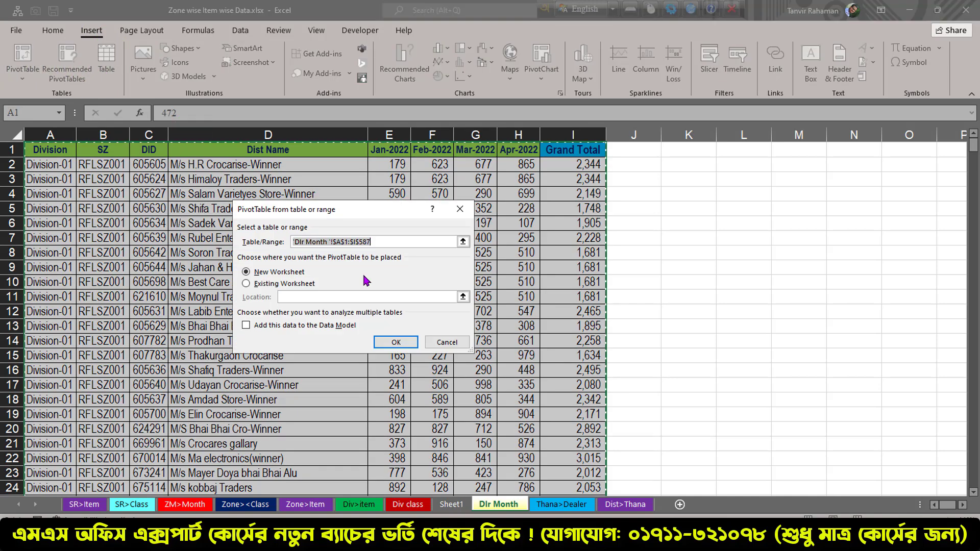
pyautogui.moveTo(360, 205); pyautogui.dragTo(361, 205)
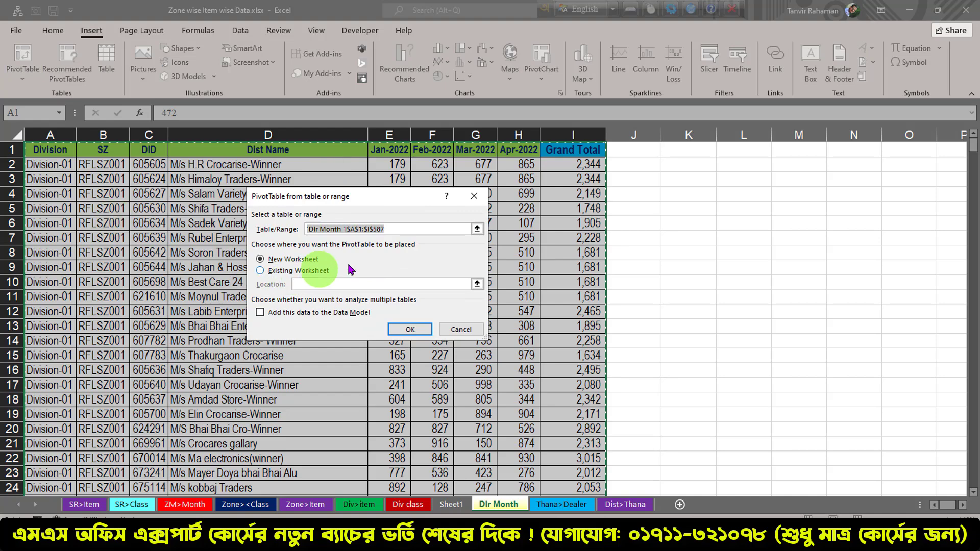
pyautogui.click(295, 276)
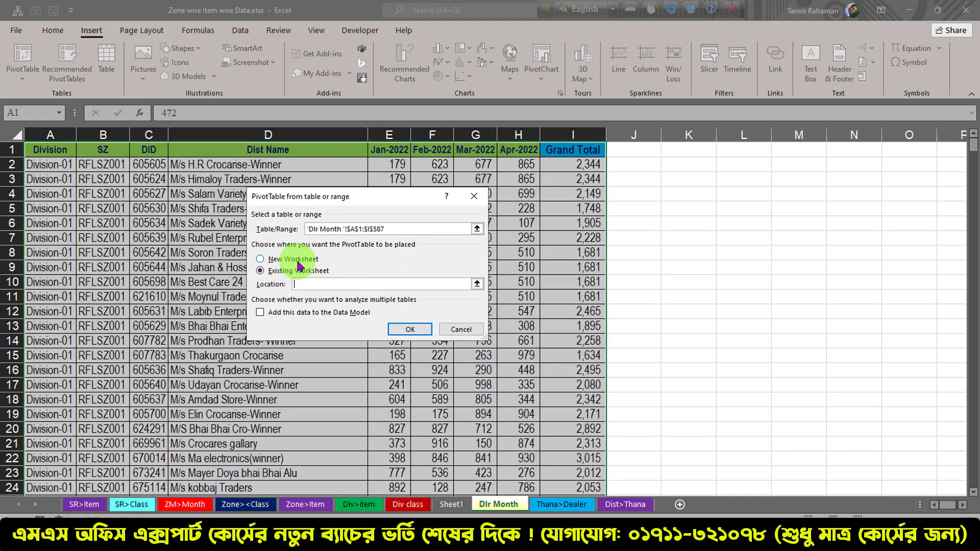
pyautogui.click(476, 284)
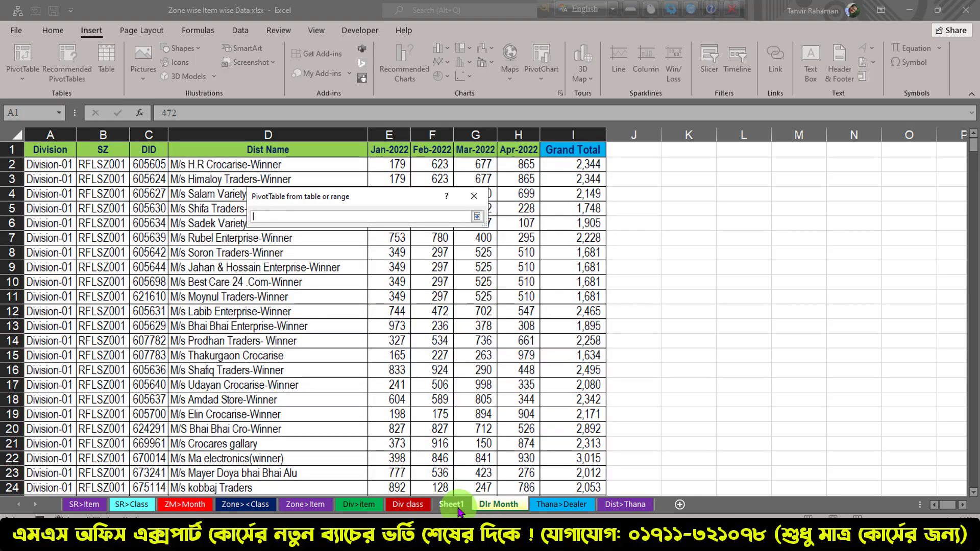
pyautogui.click(452, 505)
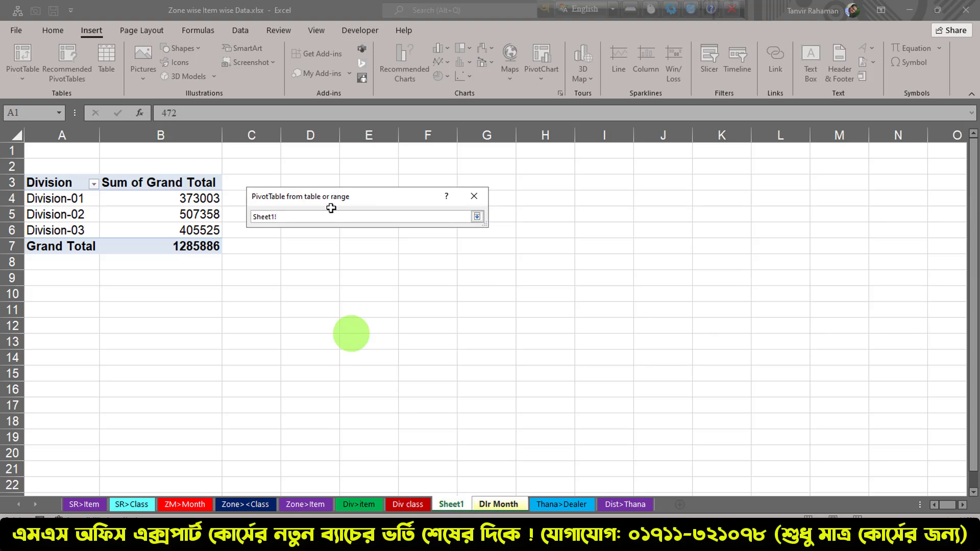
pyautogui.click(291, 178)
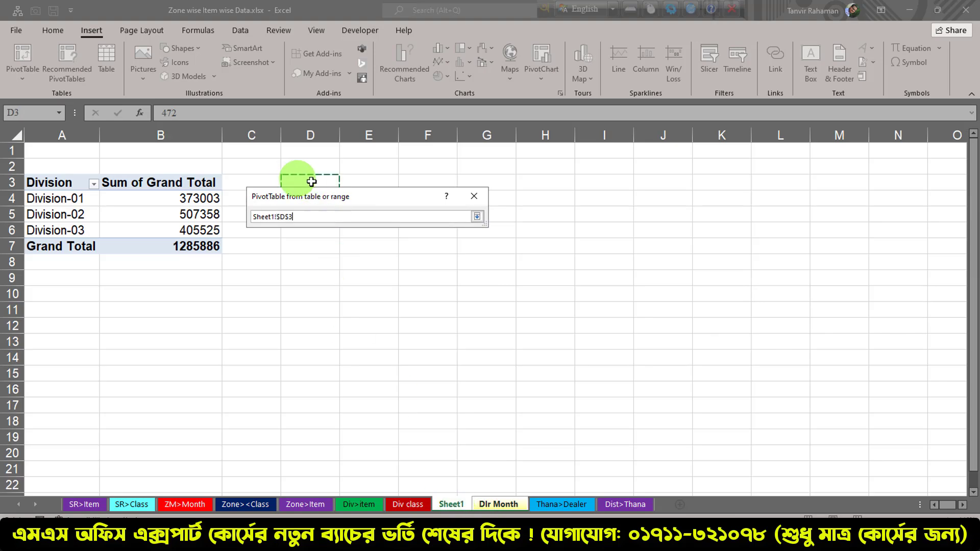
pyautogui.click(477, 217)
pyautogui.click(421, 330)
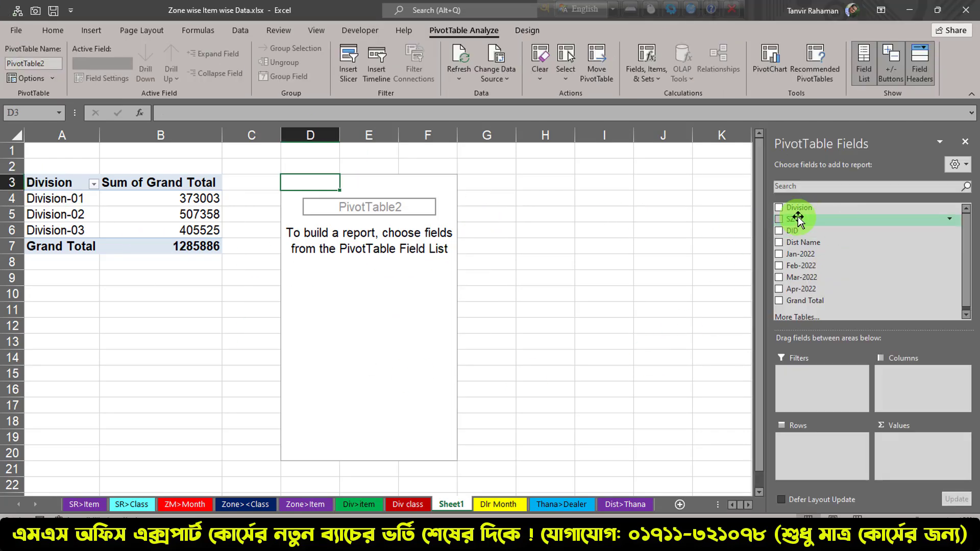
# Build the second PivotTable with SZ as rows and the sum of Grand Total as values, and show it in tabular form
pyautogui.moveTo(798, 219); pyautogui.dragTo(814, 445)
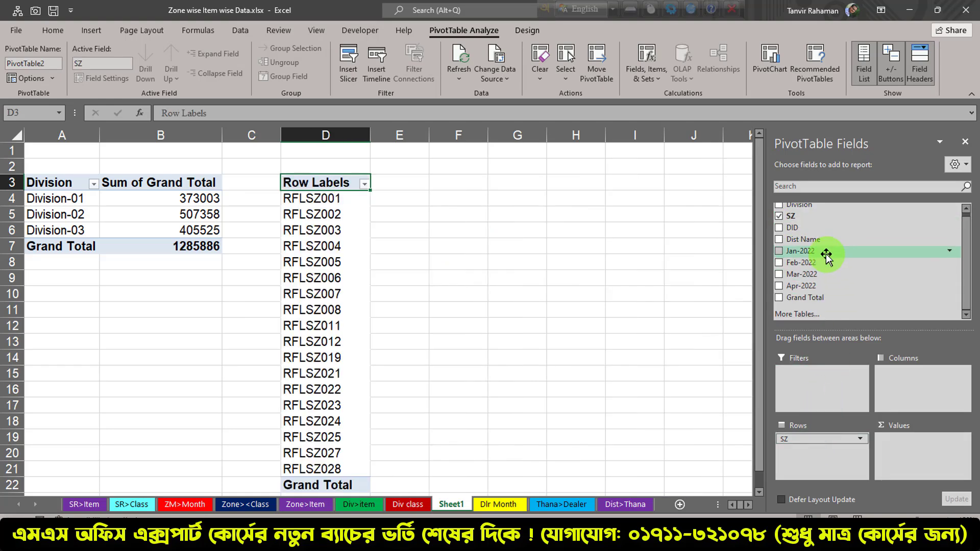
pyautogui.moveTo(820, 299); pyautogui.dragTo(904, 444)
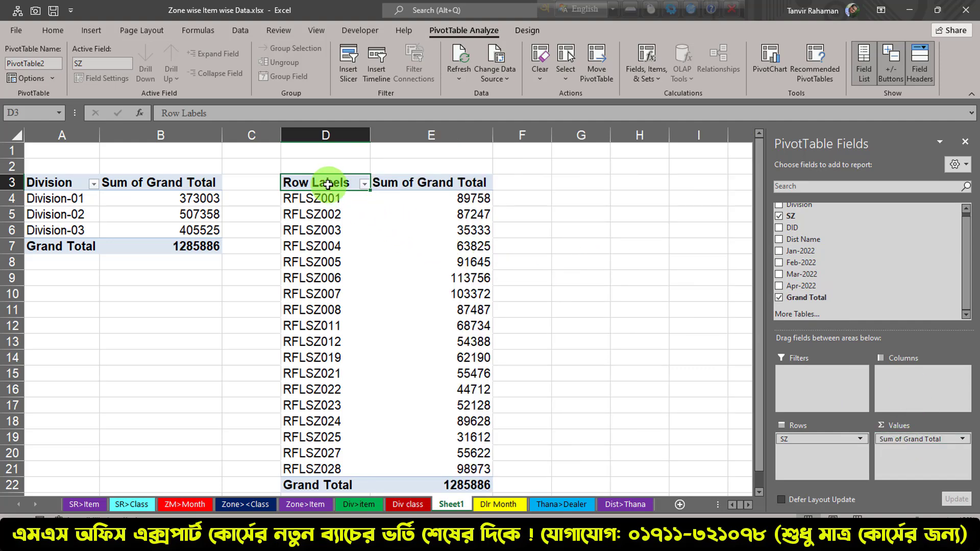
pyautogui.click(528, 29)
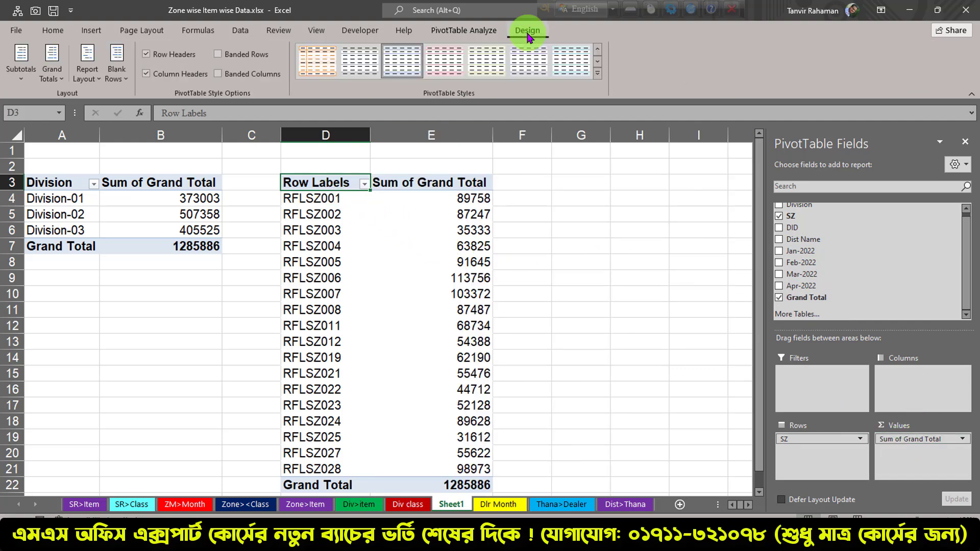
pyautogui.click(100, 69)
pyautogui.click(123, 160)
pyautogui.click(438, 246)
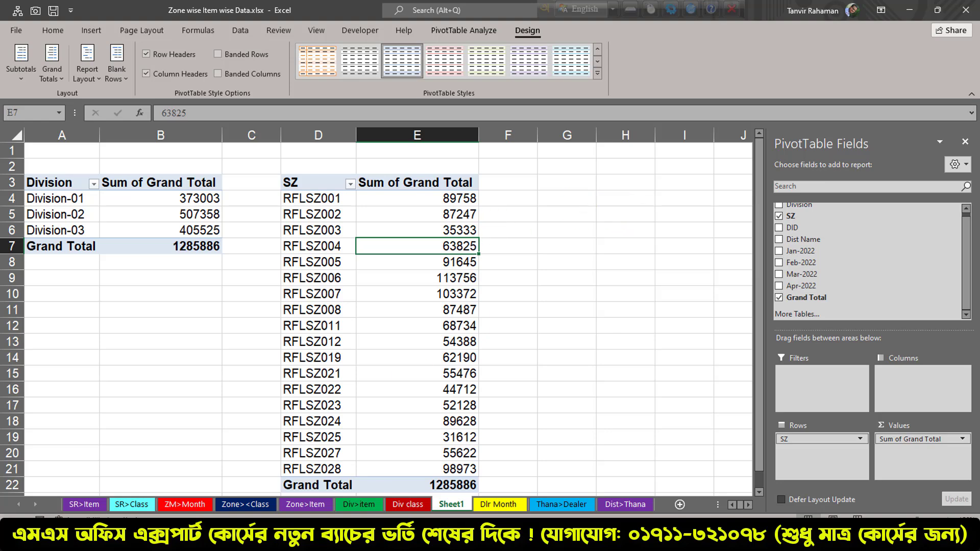
# Create a third PivotTable from the whole Dlr Month data range, placed on the existing worksheet at Sheet1 cell G3
pyautogui.click(499, 505)
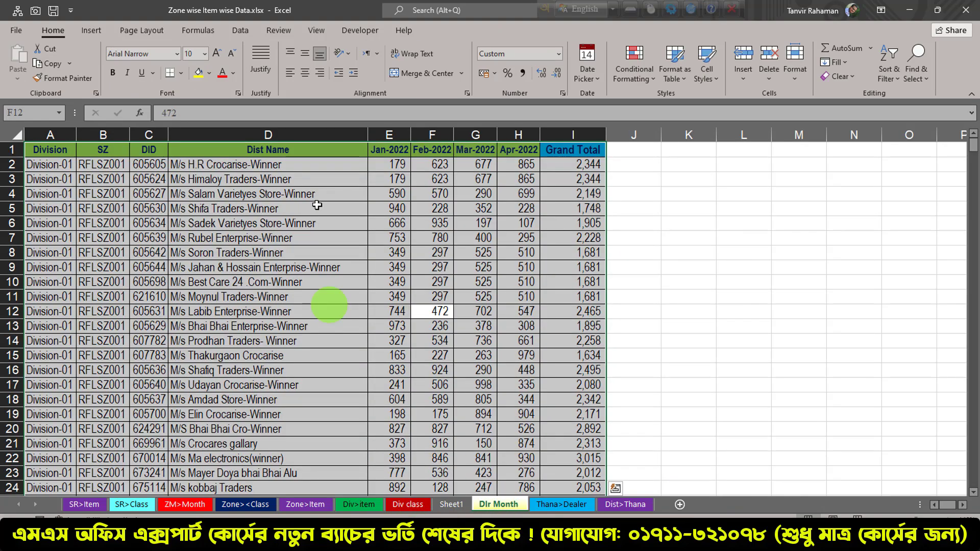
pyautogui.click(256, 224)
pyautogui.hotkey('ctrl', 'a')
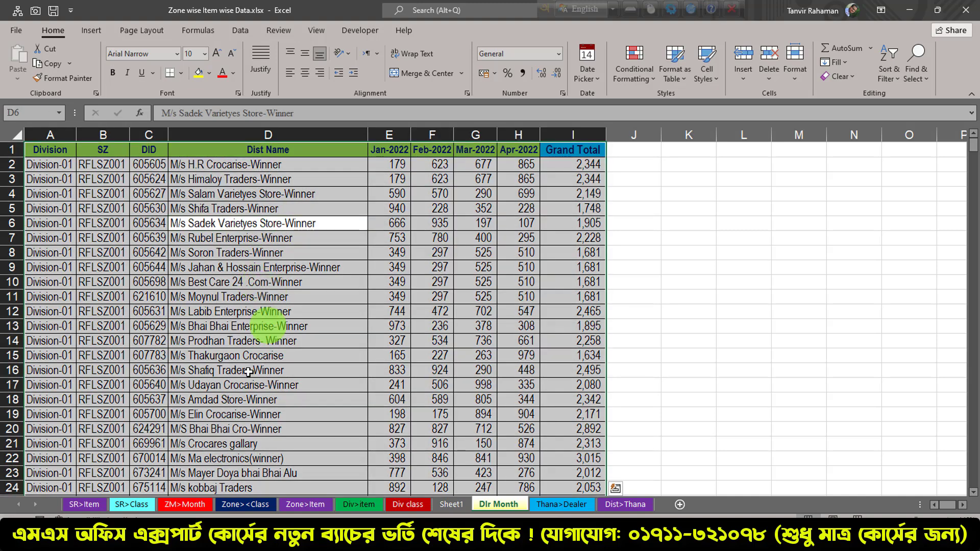
pyautogui.click(91, 31)
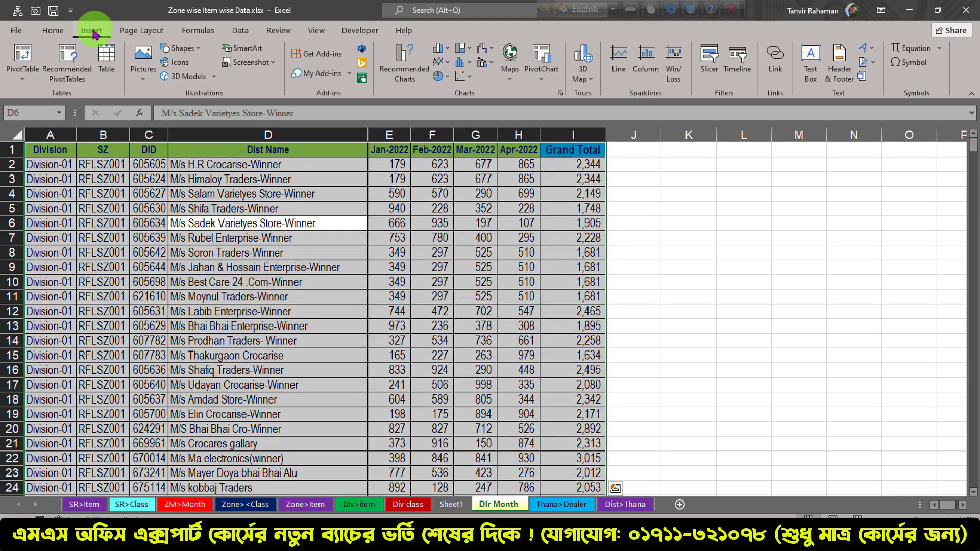
pyautogui.click(22, 55)
pyautogui.click(261, 270)
pyautogui.click(478, 285)
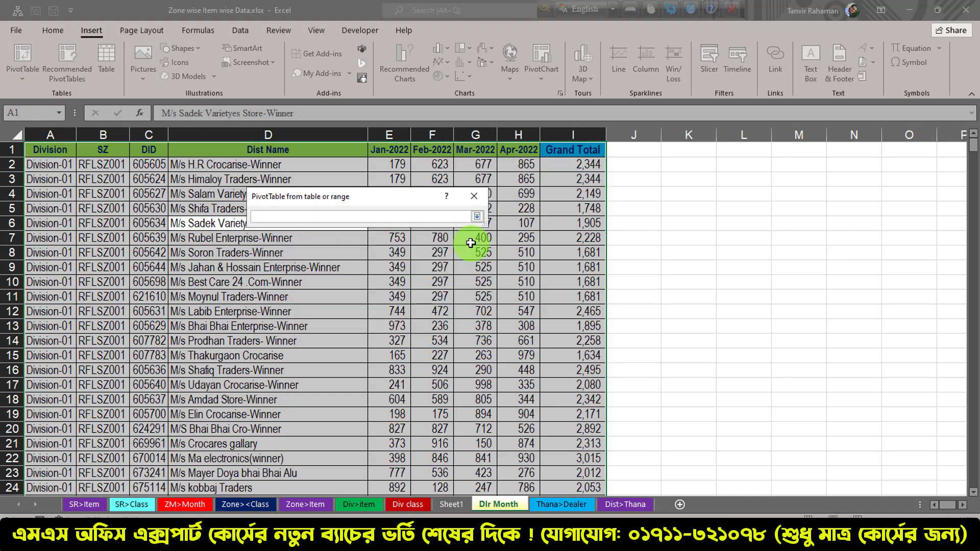
pyautogui.click(460, 504)
pyautogui.click(553, 179)
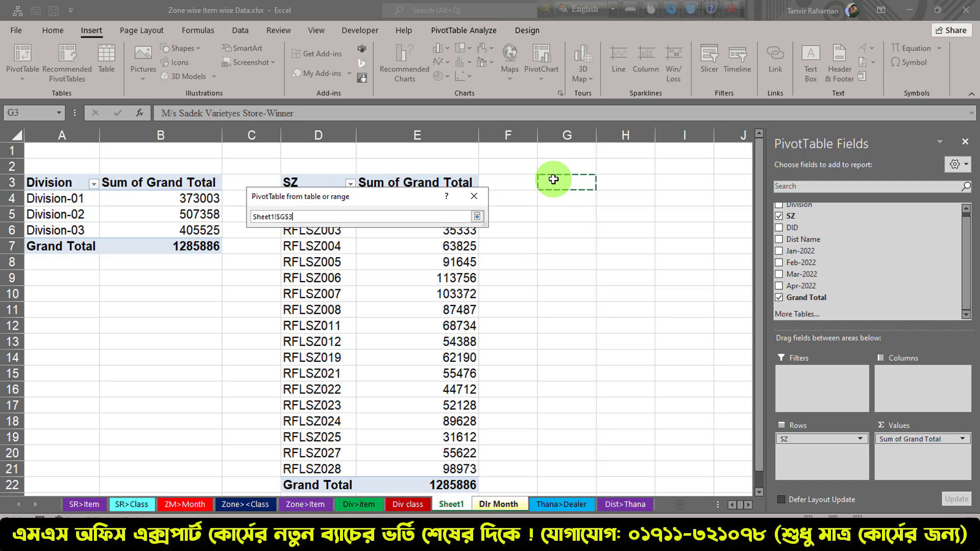
pyautogui.click(477, 216)
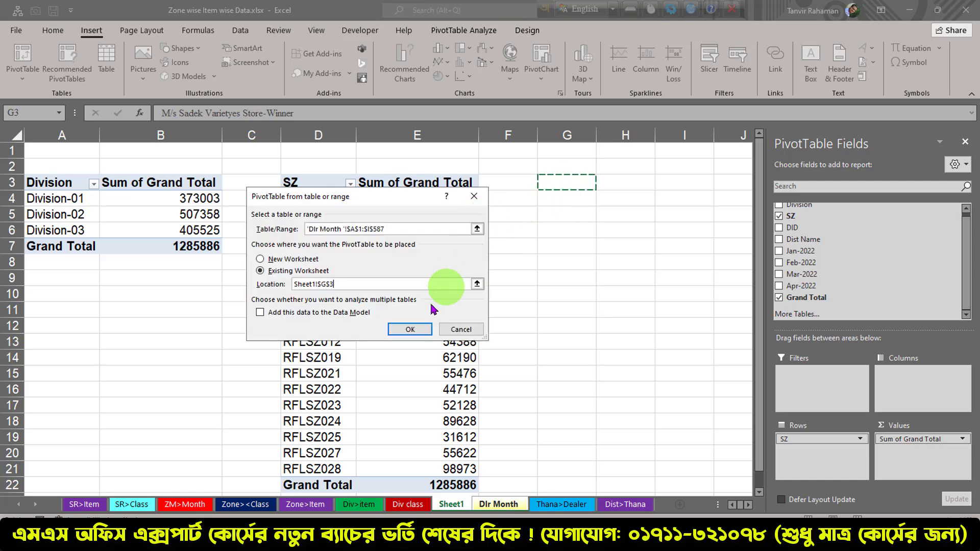
pyautogui.click(410, 330)
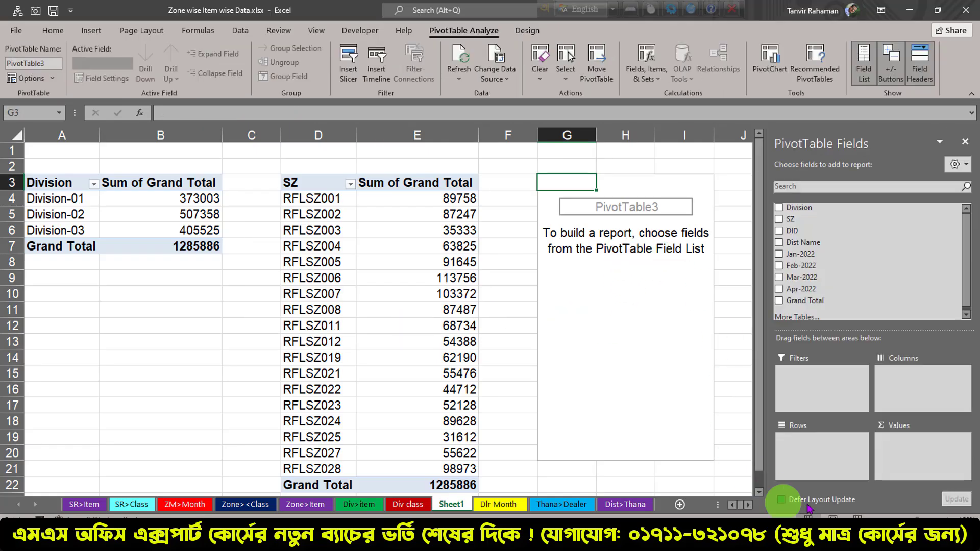
# Build the third PivotTable with Division and Dist Name as row fields and the sum of Grand Total as the value field
pyautogui.click(749, 505)
pyautogui.click(749, 506)
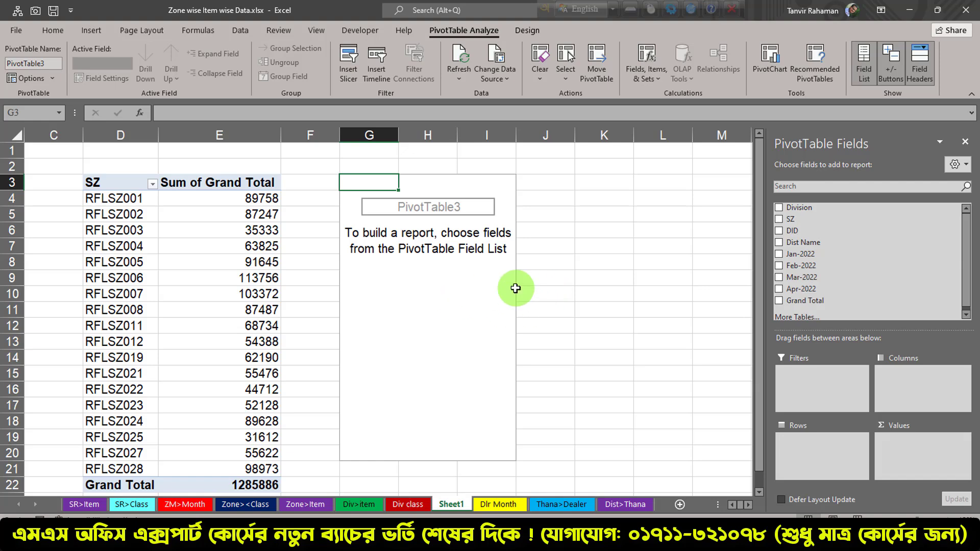
pyautogui.click(446, 247)
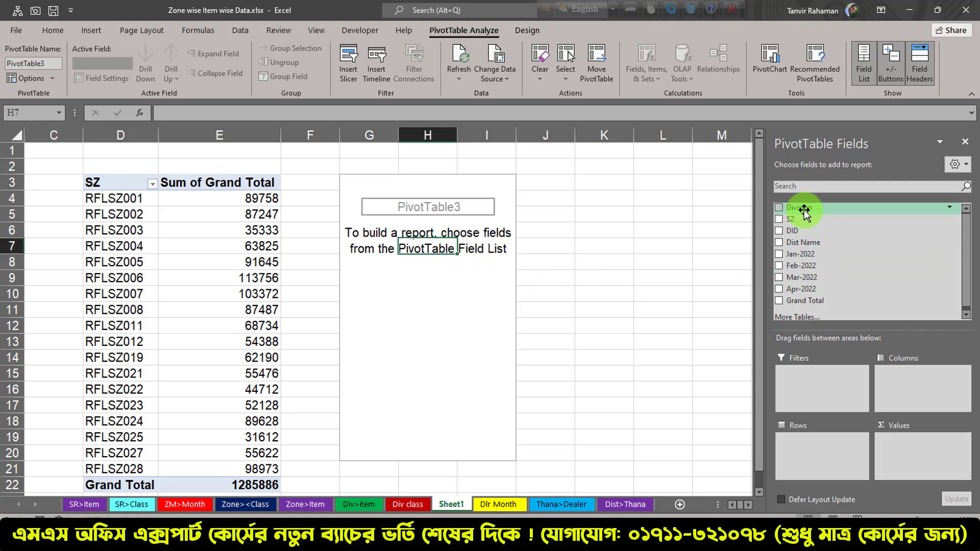
pyautogui.moveTo(805, 208); pyautogui.dragTo(808, 415)
pyautogui.moveTo(804, 451); pyautogui.dragTo(806, 452)
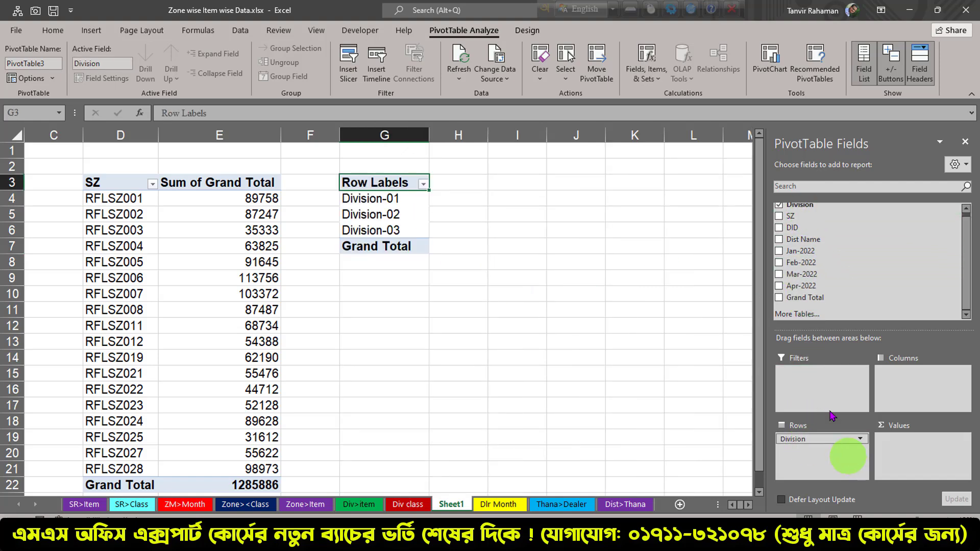
pyautogui.moveTo(803, 240); pyautogui.dragTo(811, 451)
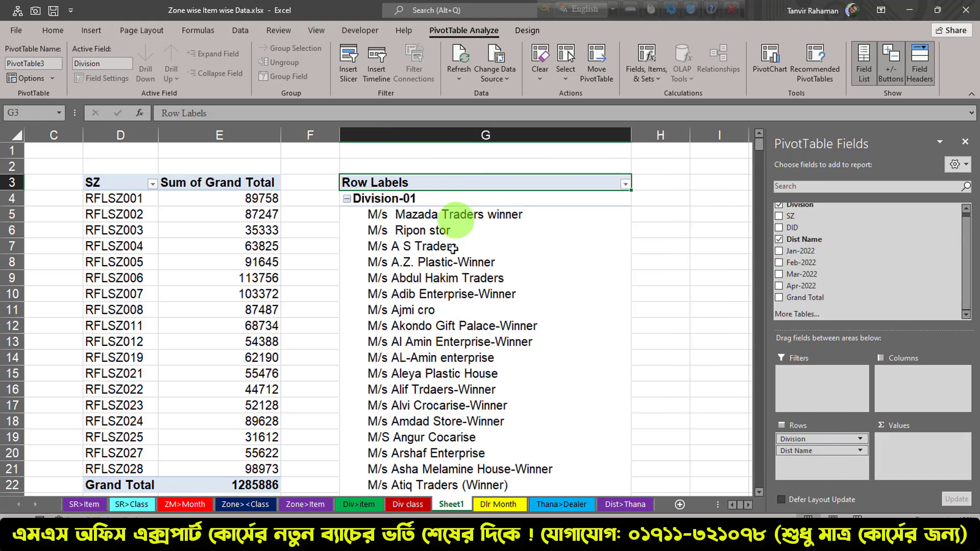
pyautogui.moveTo(805, 298); pyautogui.dragTo(909, 445)
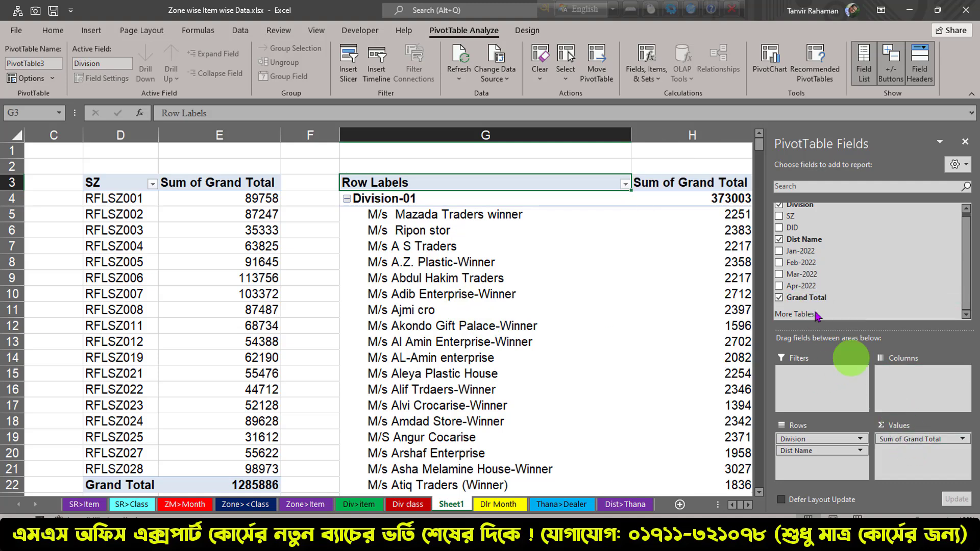
# Filter Dist Name in the third PivotTable to the top 3 items by Sum of Grand Total
pyautogui.click(749, 505)
pyautogui.click(748, 505)
pyautogui.click(749, 505)
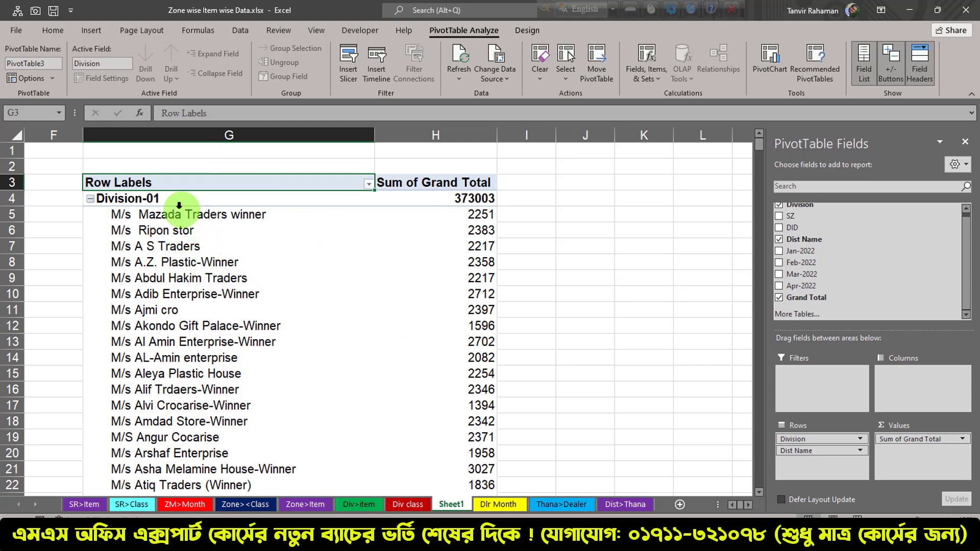
pyautogui.click(164, 216)
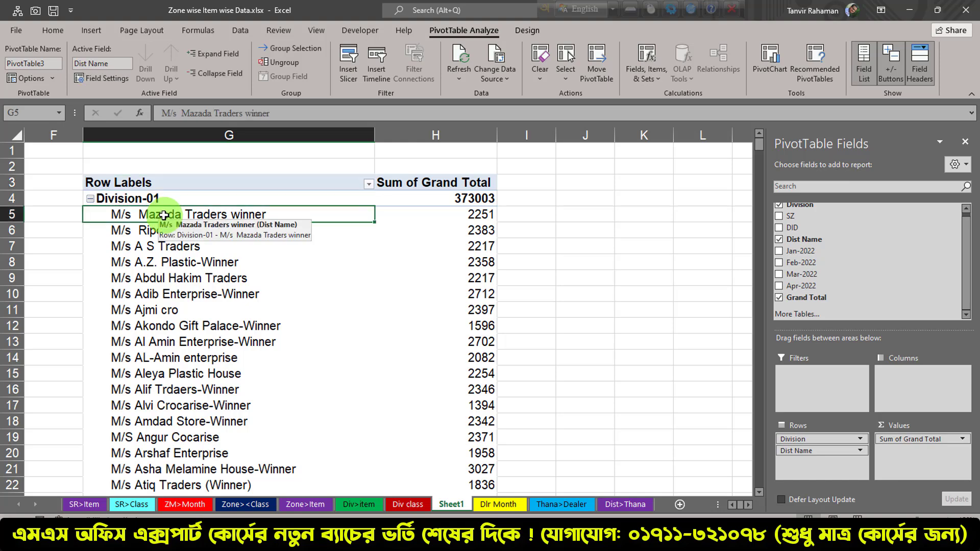
pyautogui.click(183, 206)
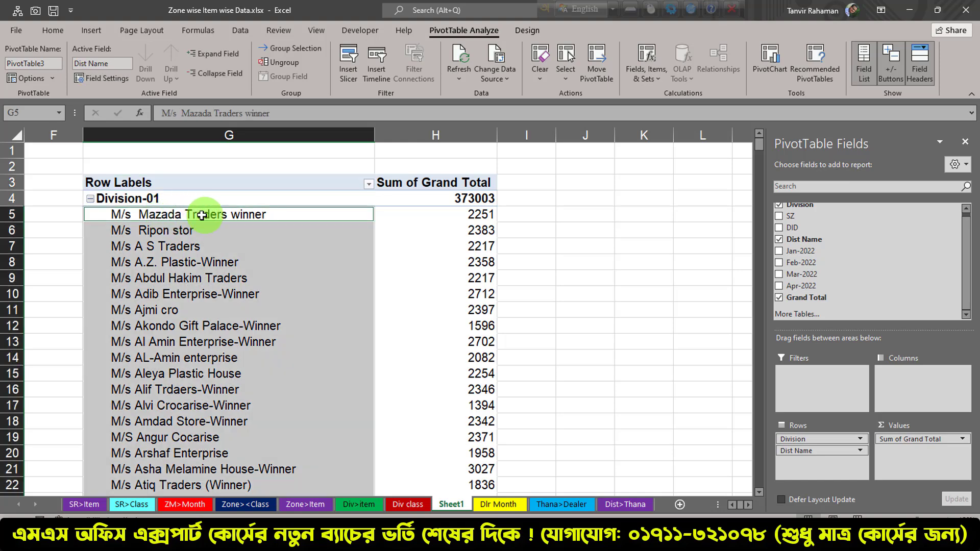
pyautogui.click(369, 185)
pyautogui.moveTo(274, 315)
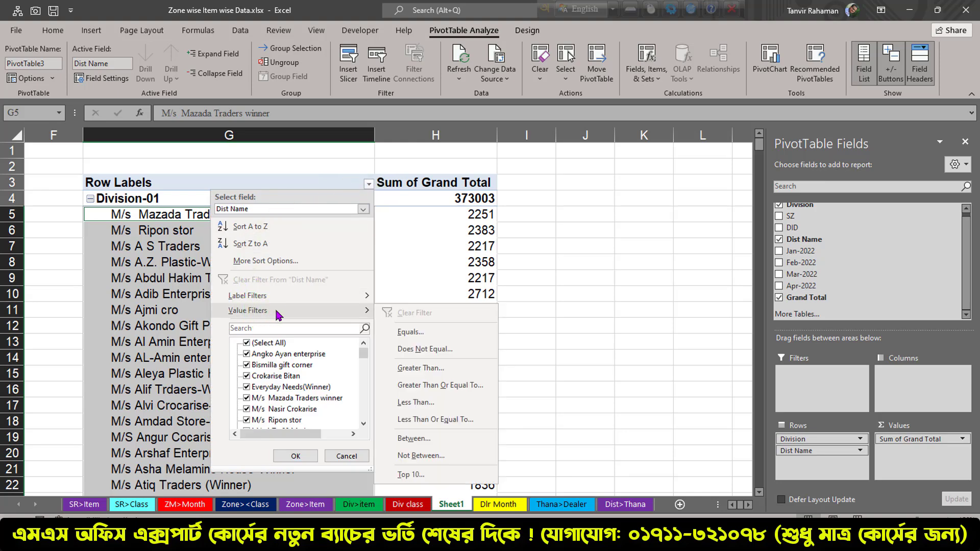
pyautogui.click(409, 476)
pyautogui.doubleClick(309, 250)
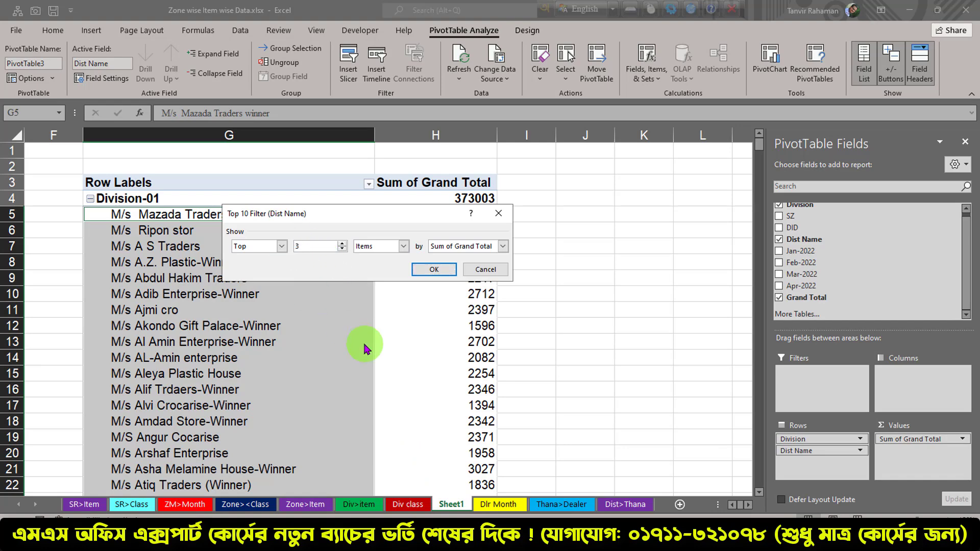
pyautogui.click(433, 269)
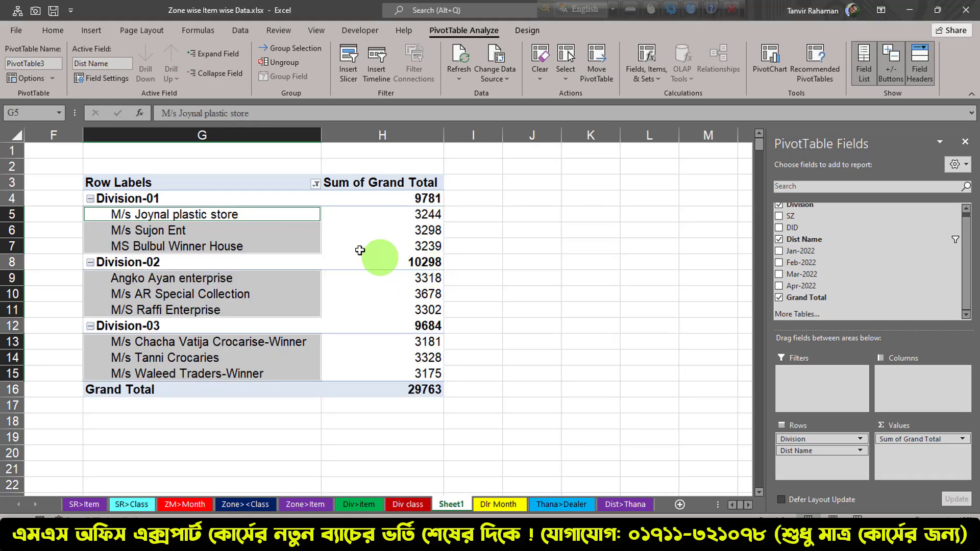
# Show the third PivotTable in tabular form and autofit the widths of columns G to I
pyautogui.click(259, 230)
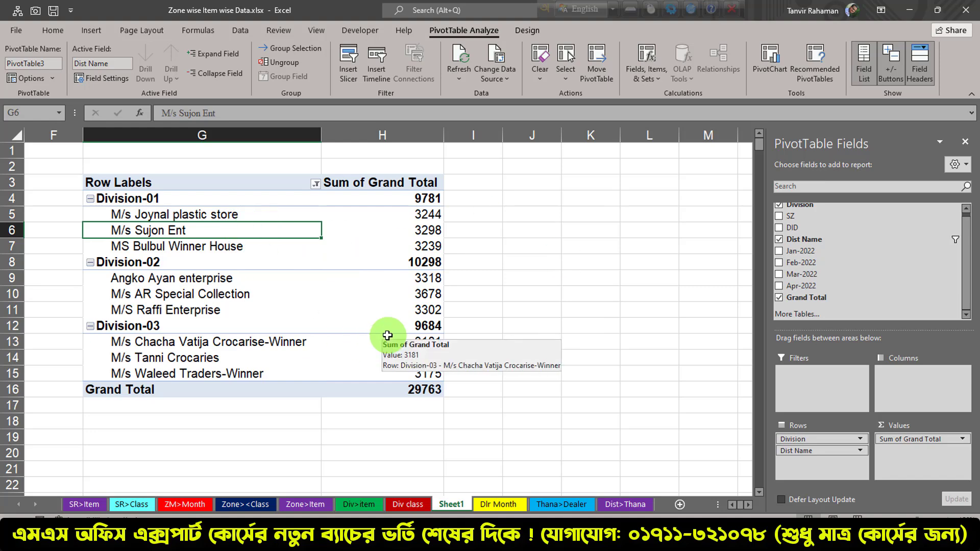
pyautogui.click(210, 182)
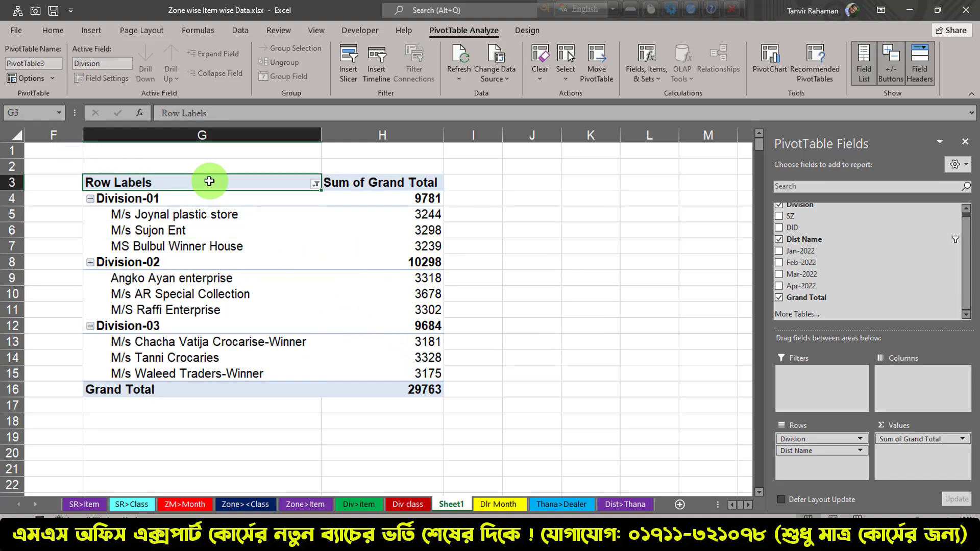
pyautogui.click(529, 31)
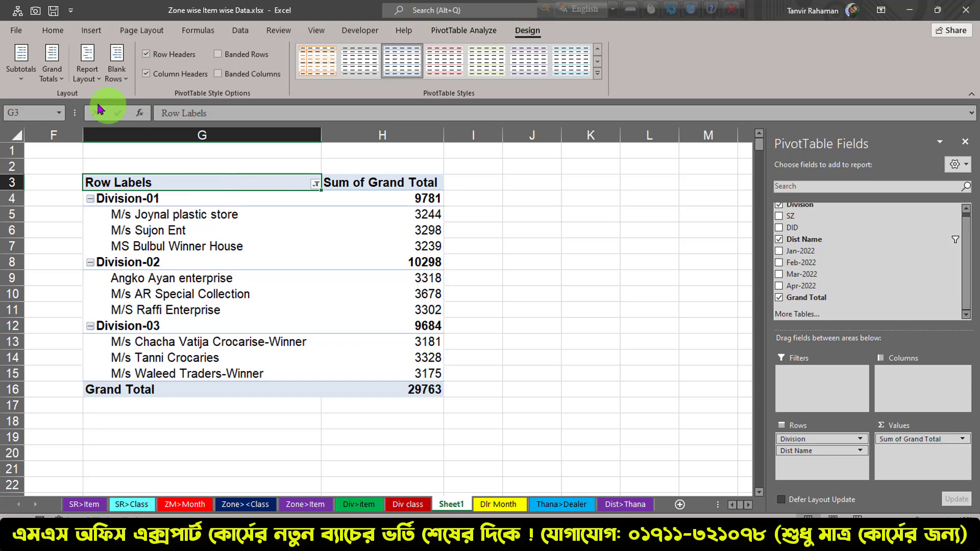
pyautogui.click(87, 67)
pyautogui.click(93, 163)
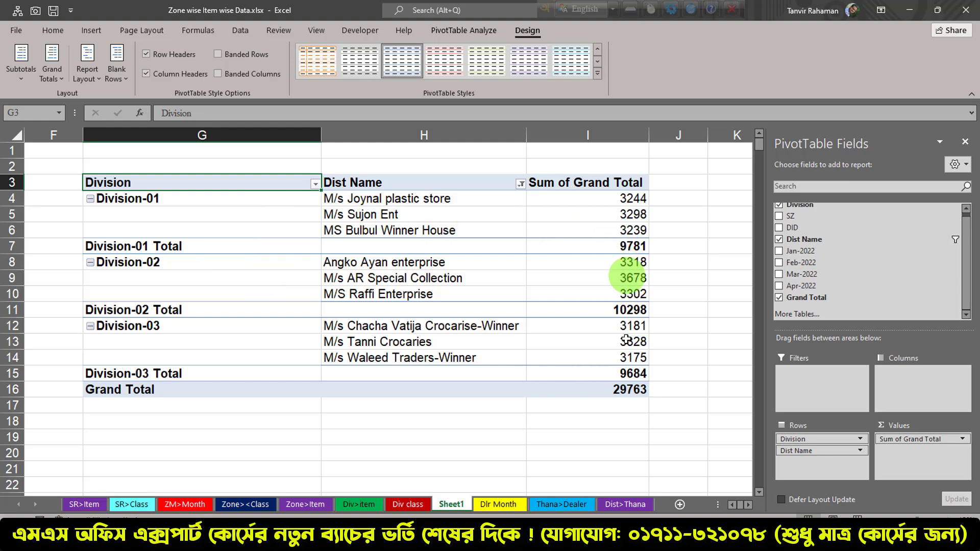
pyautogui.moveTo(230, 136); pyautogui.dragTo(551, 140)
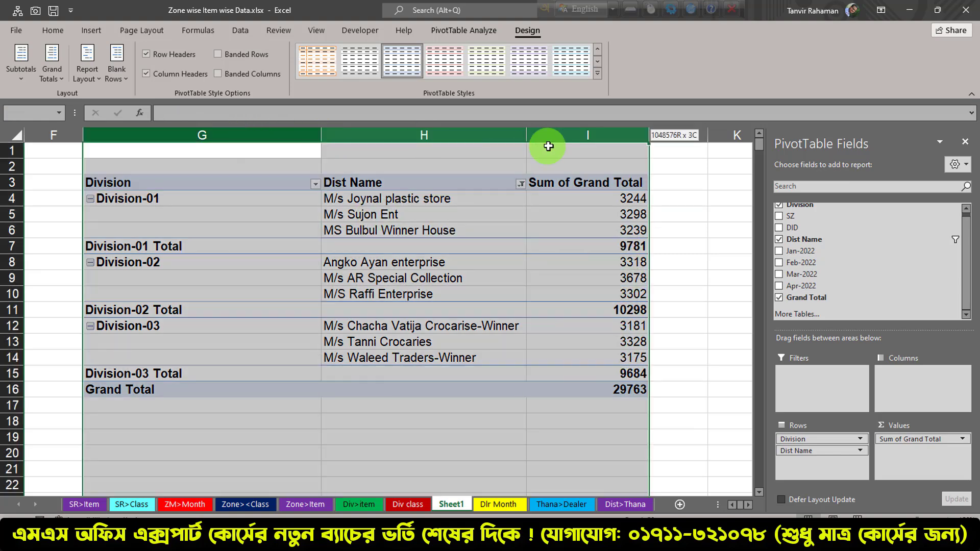
pyautogui.doubleClick(327, 143)
pyautogui.click(295, 230)
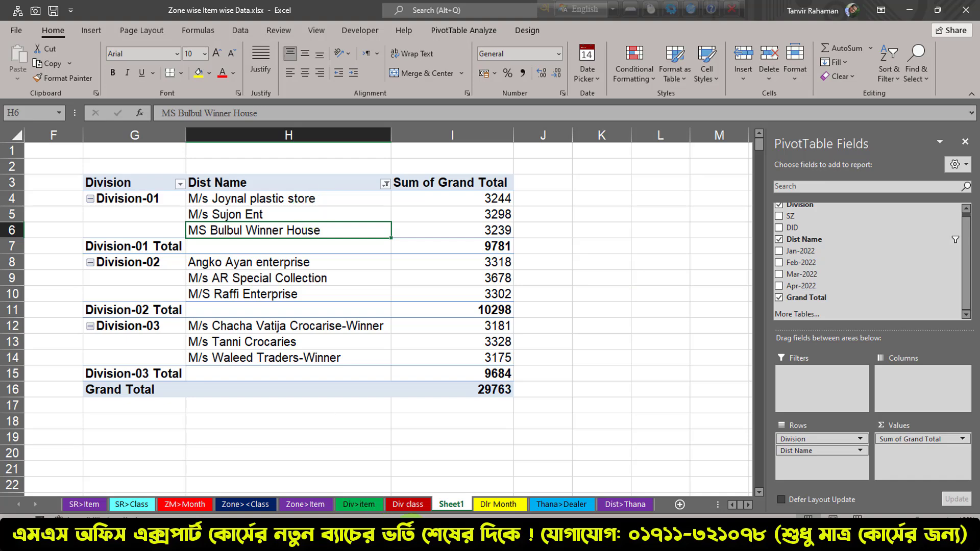
# Check the Division and SZ columns of the source data on the Dlr Month sheet
pyautogui.click(498, 505)
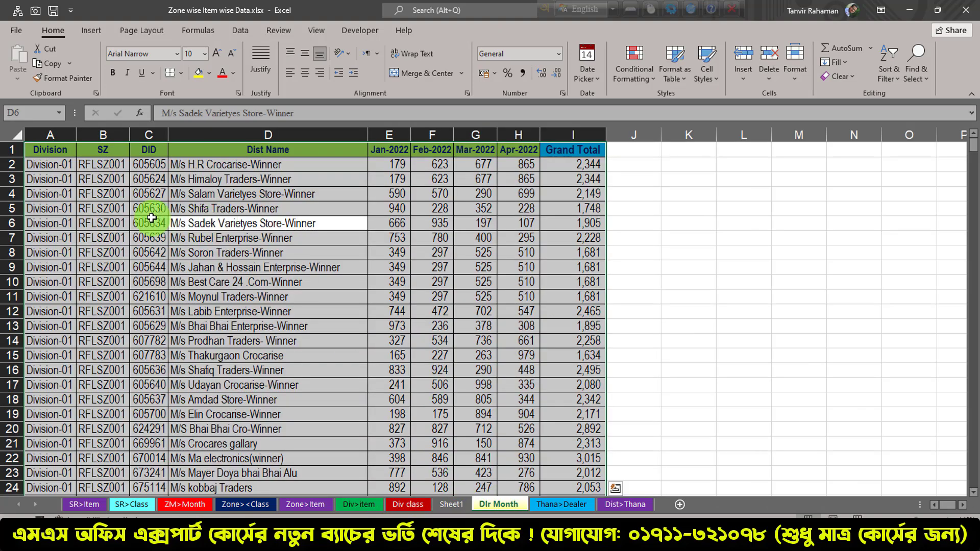
pyautogui.click(148, 222)
pyautogui.click(52, 166)
pyautogui.click(96, 168)
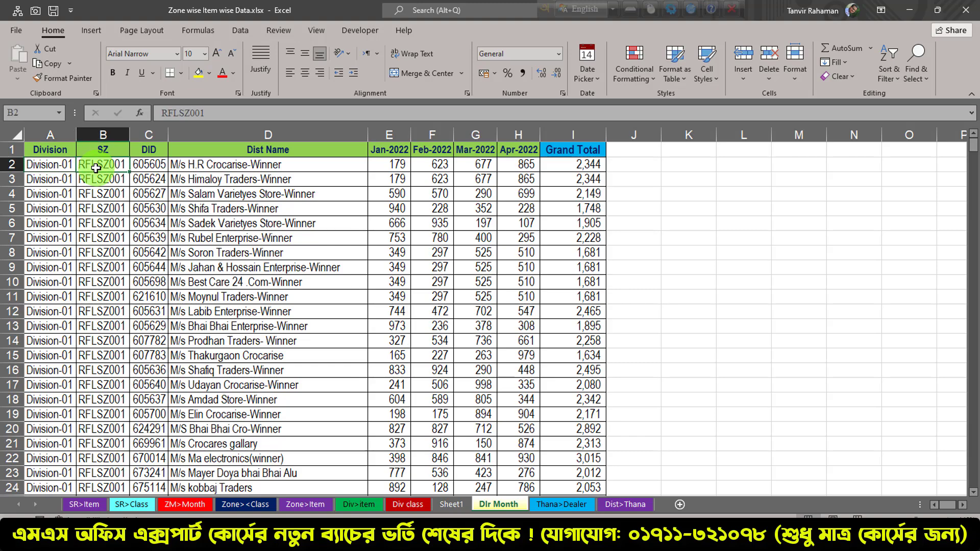
pyautogui.click(41, 167)
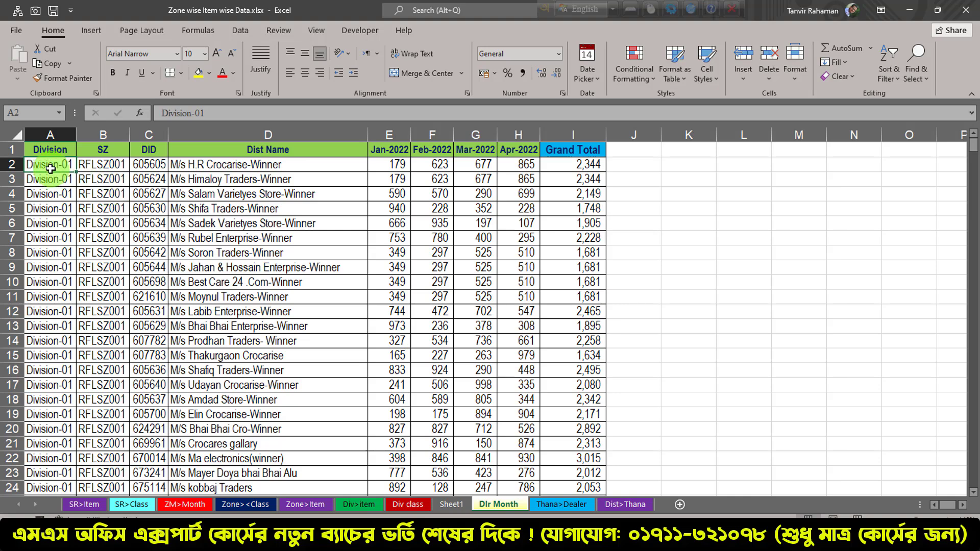
pyautogui.click(115, 165)
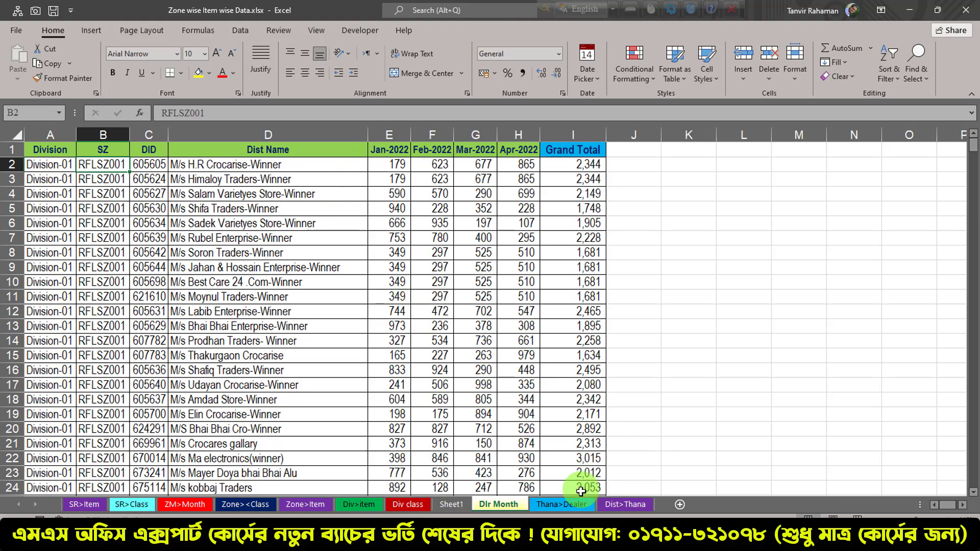
# Create a fourth PivotTable from the whole Dlr Month data range, placed on the existing worksheet at Sheet1 cell K3
pyautogui.click(261, 309)
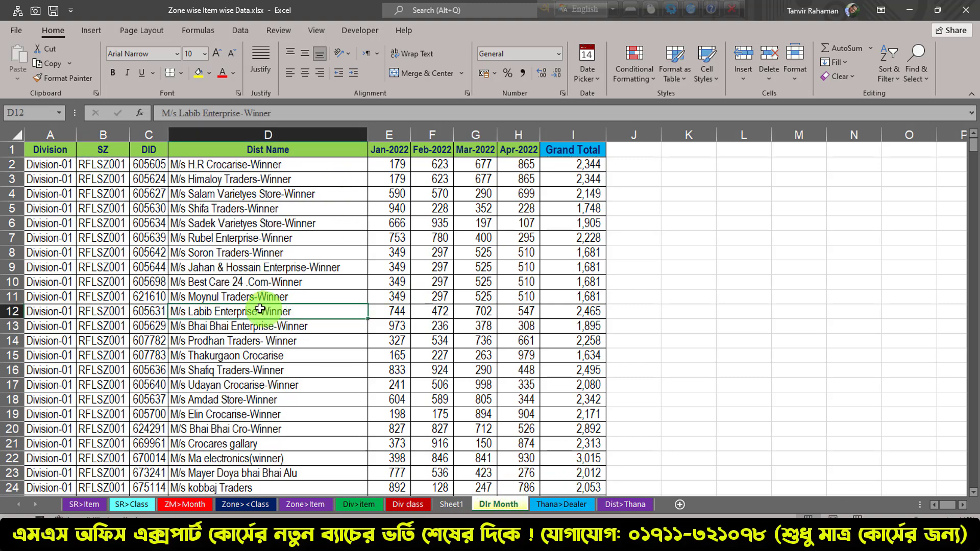
pyautogui.hotkey('ctrl', 'a')
pyautogui.click(92, 32)
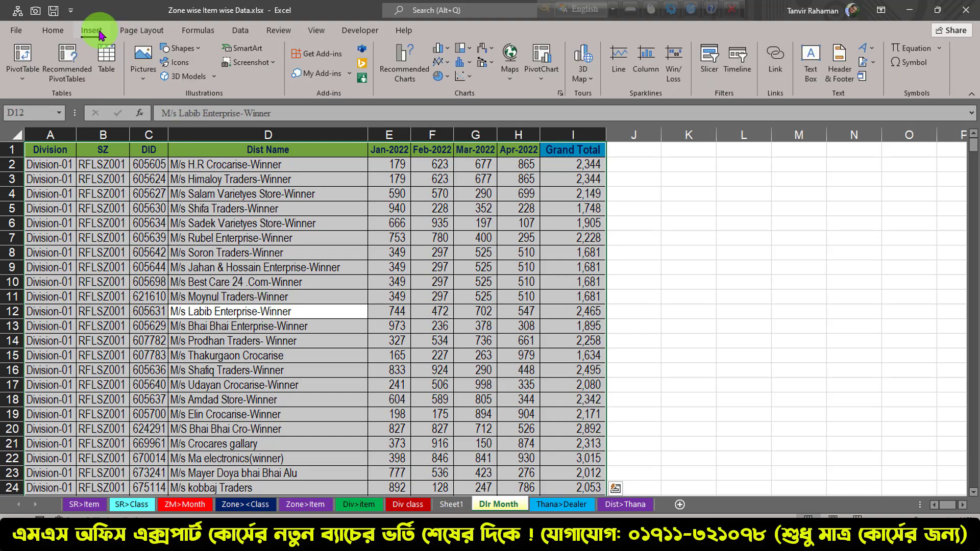
pyautogui.click(20, 64)
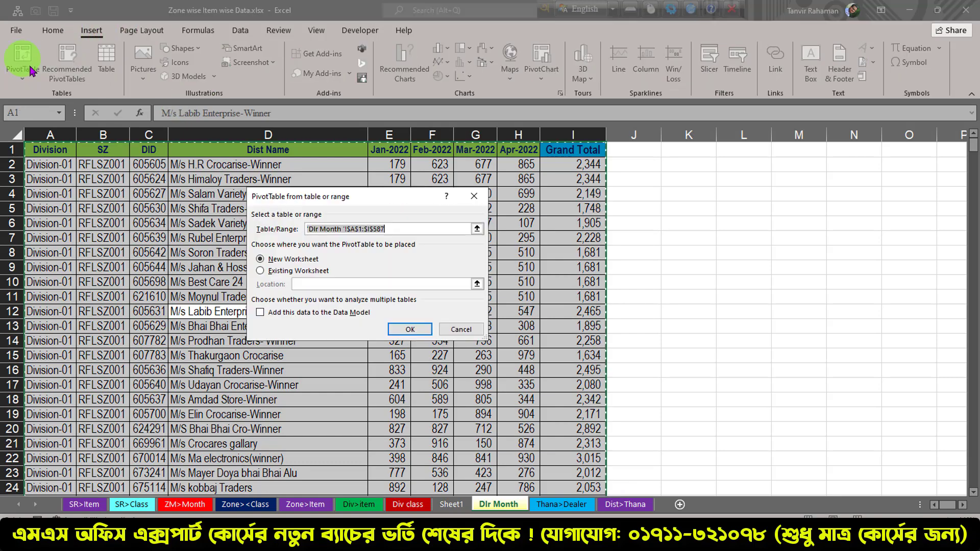
pyautogui.click(301, 272)
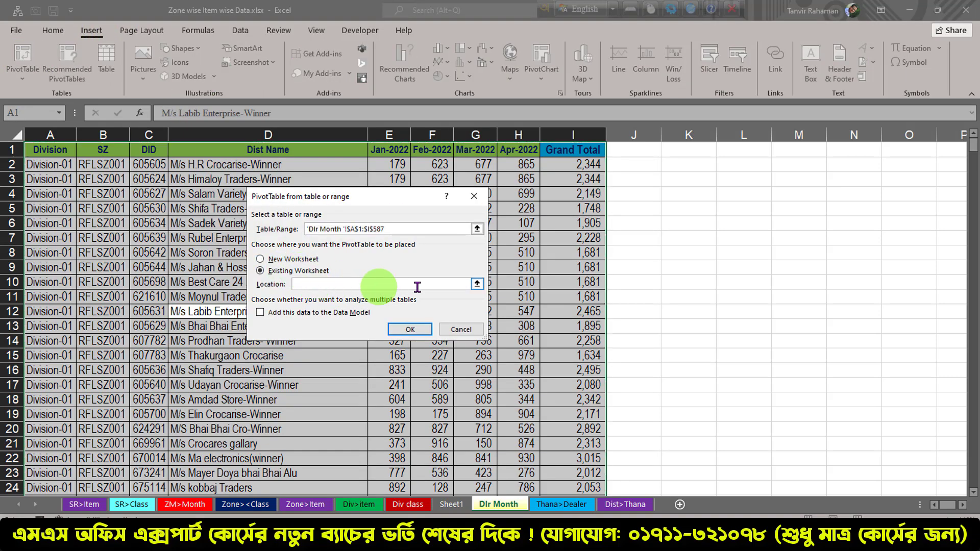
pyautogui.click(477, 285)
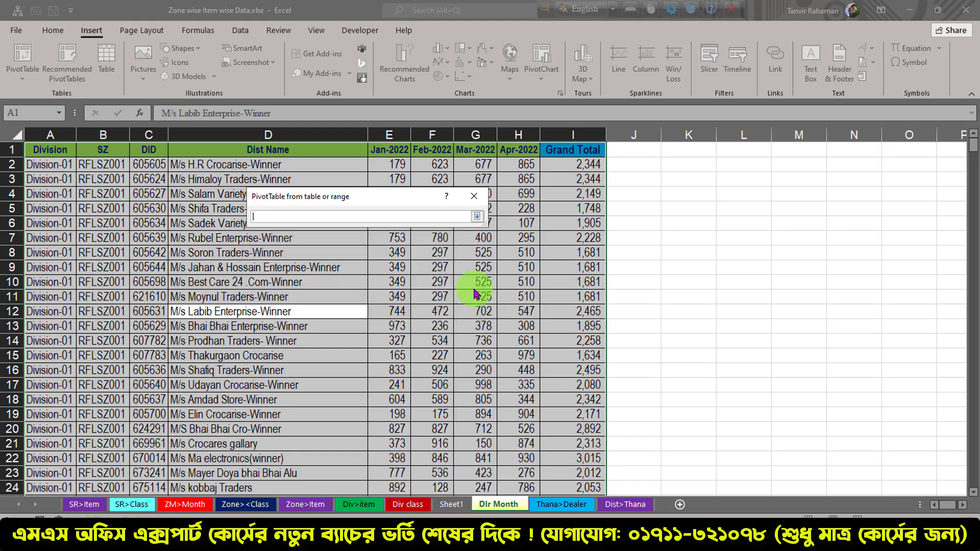
pyautogui.click(451, 504)
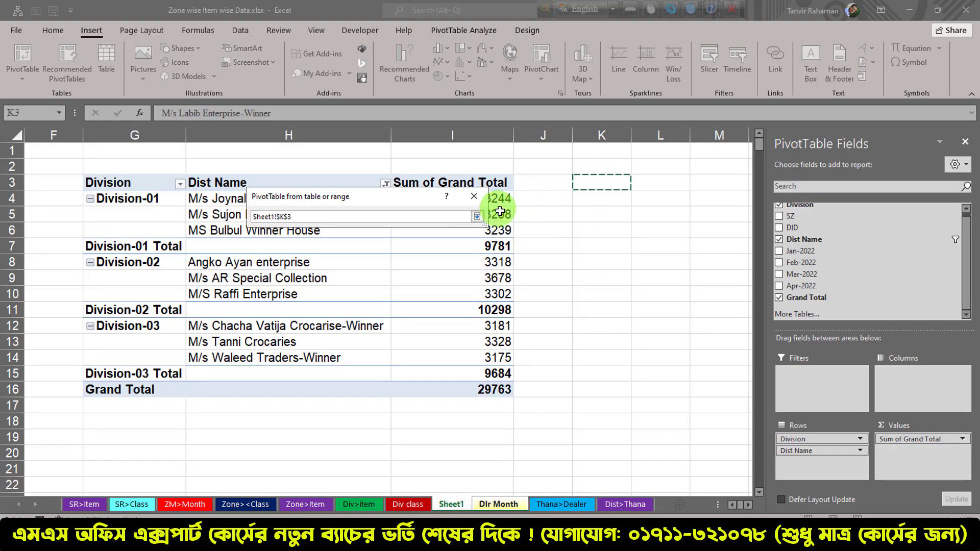
pyautogui.click(476, 218)
pyautogui.click(428, 331)
# Build the fourth PivotTable with Division, SZ and Dist Name as row fields and the sum of Grand Total as values, and close the field list
pyautogui.click(748, 504)
pyautogui.click(188, 233)
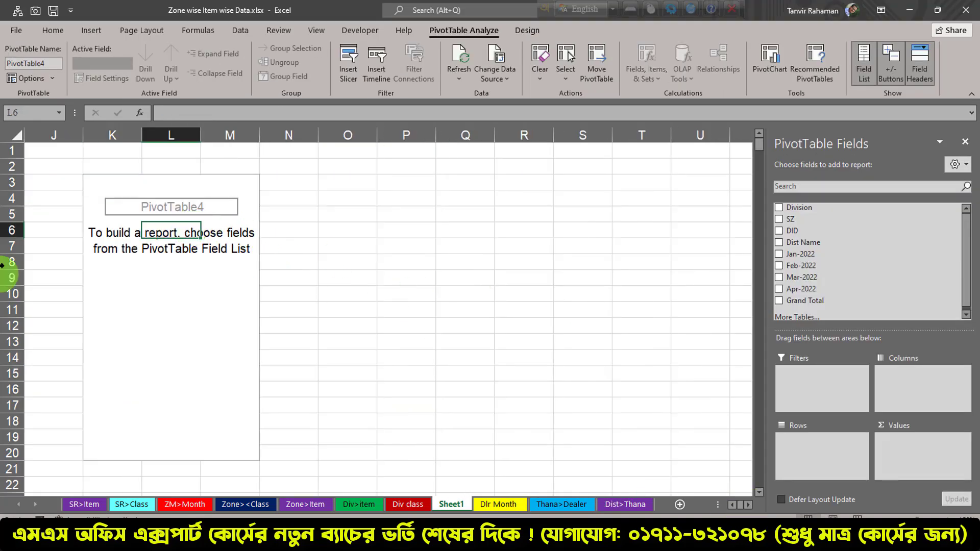
pyautogui.moveTo(797, 209); pyautogui.dragTo(824, 443)
pyautogui.moveTo(790, 214); pyautogui.dragTo(815, 454)
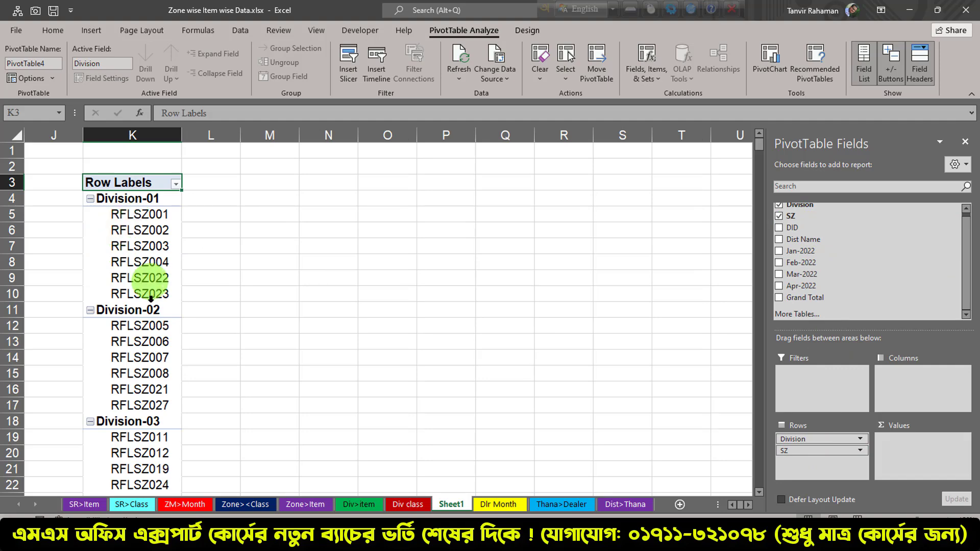
pyautogui.scroll(-1, 147, 346)
pyautogui.scroll(1, 147, 347)
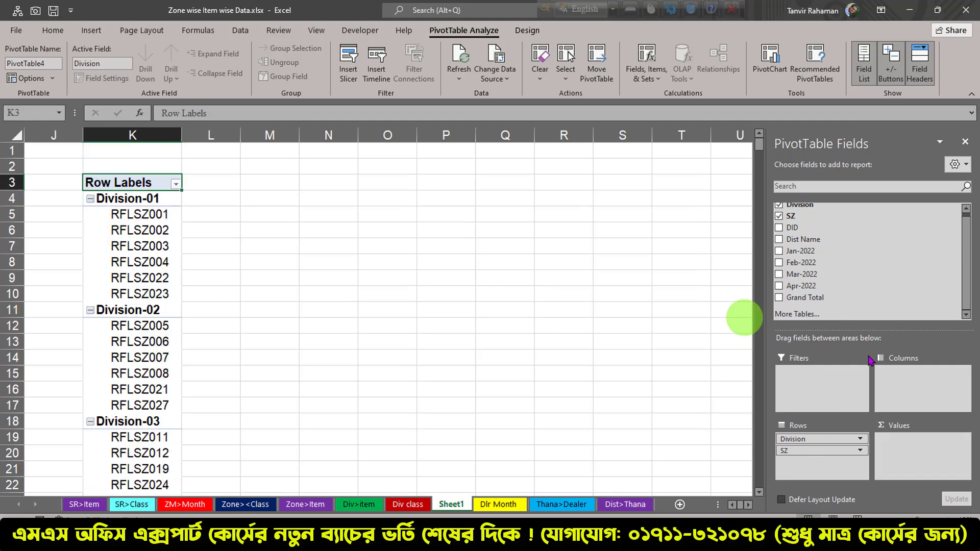
pyautogui.moveTo(804, 240); pyautogui.dragTo(804, 459)
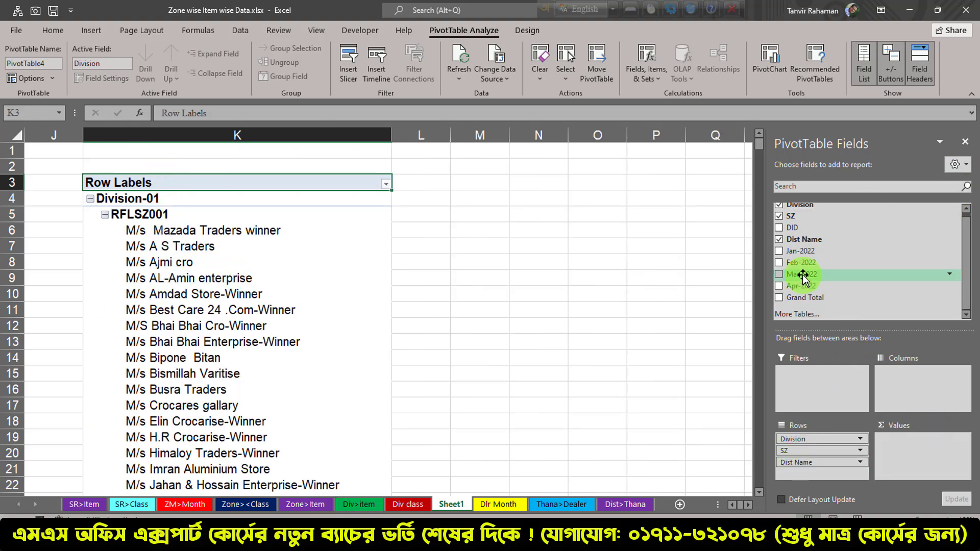
pyautogui.moveTo(908, 298); pyautogui.dragTo(901, 441)
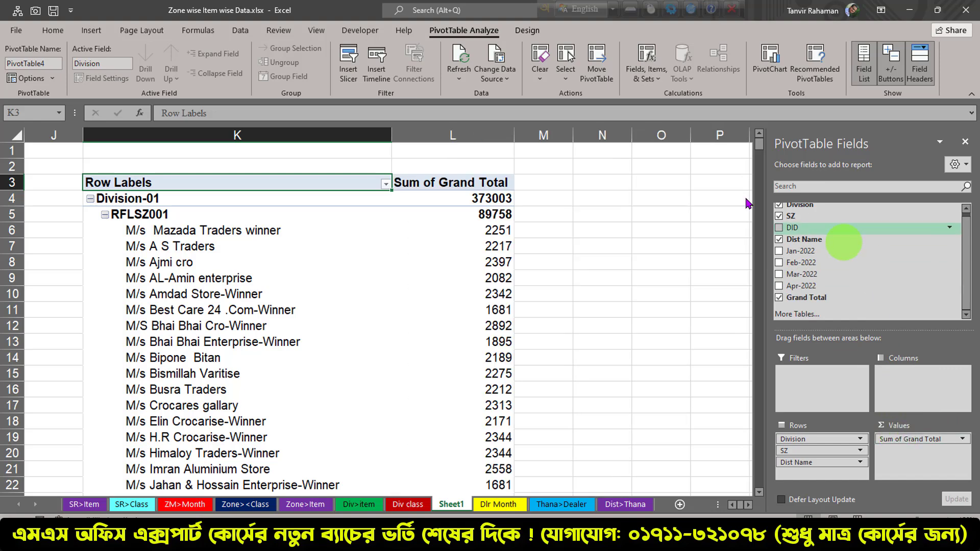
pyautogui.click(966, 144)
# Filter Dist Name in the fourth PivotTable to the top 3 items by Sum of Grand Total
pyautogui.click(314, 232)
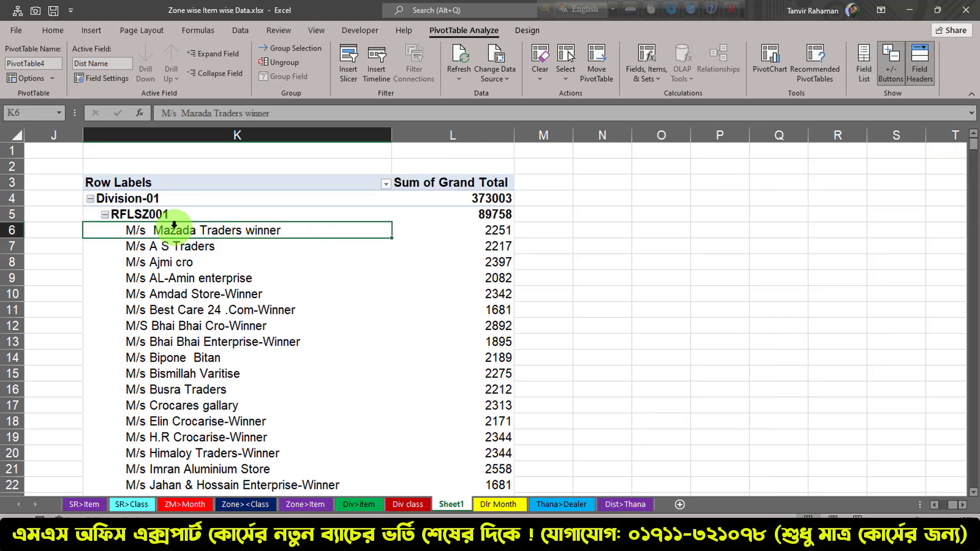
pyautogui.click(175, 223)
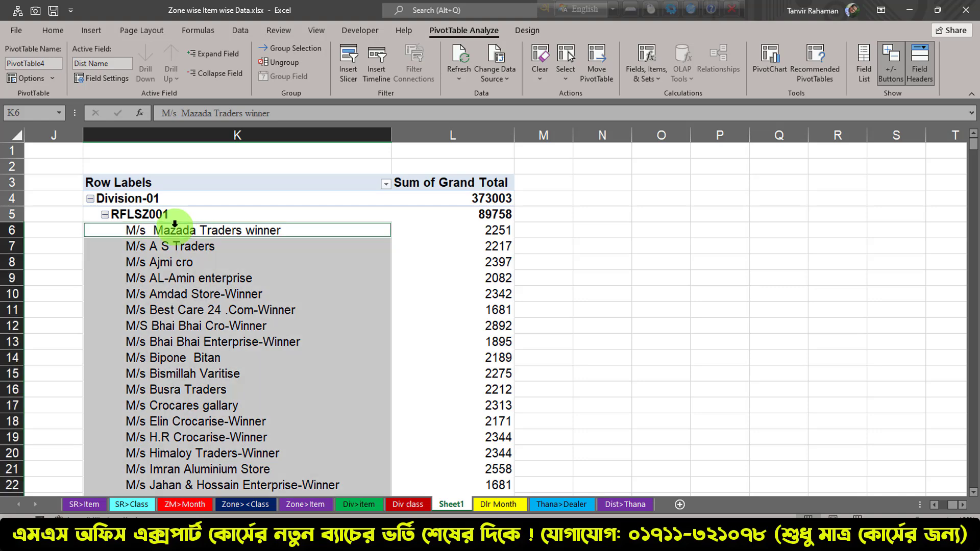
pyautogui.click(386, 184)
pyautogui.moveTo(339, 317)
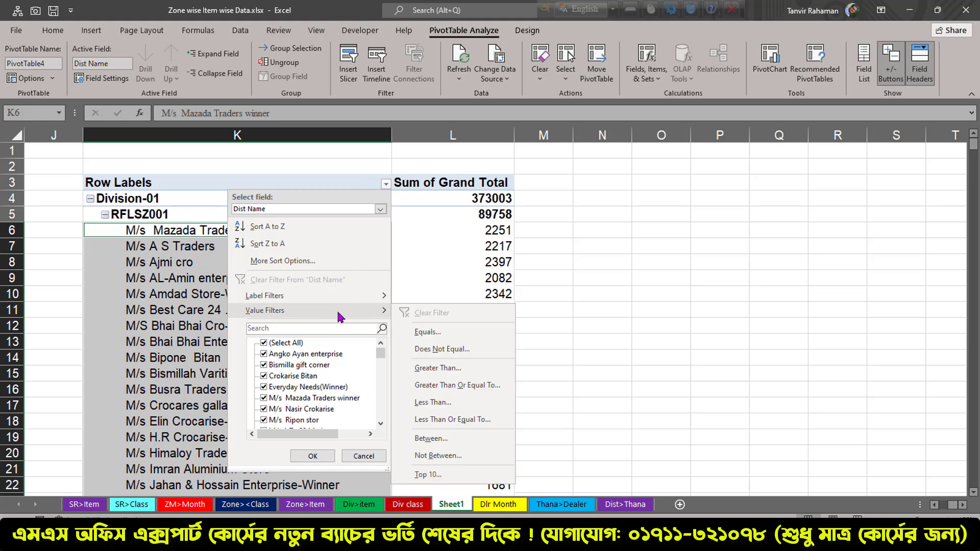
pyautogui.click(429, 474)
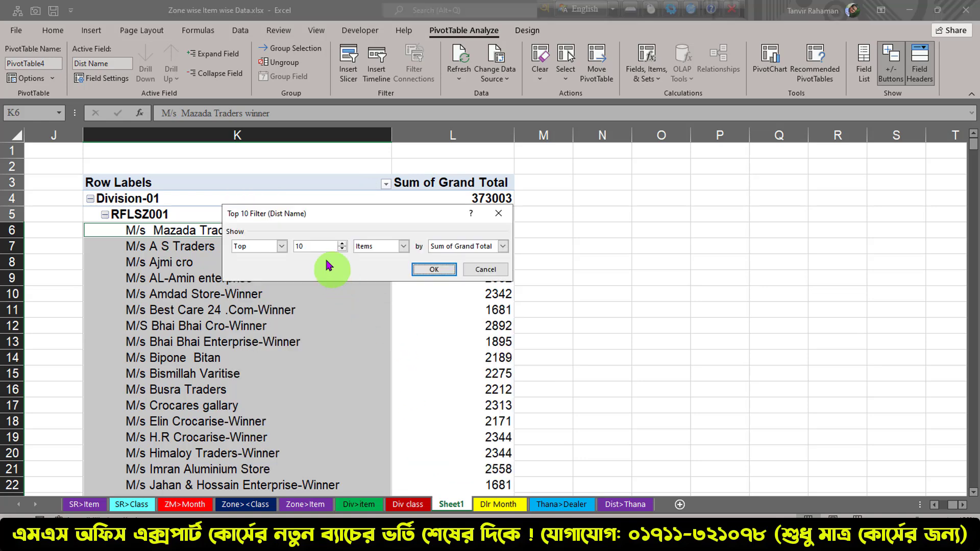
pyautogui.doubleClick(317, 247)
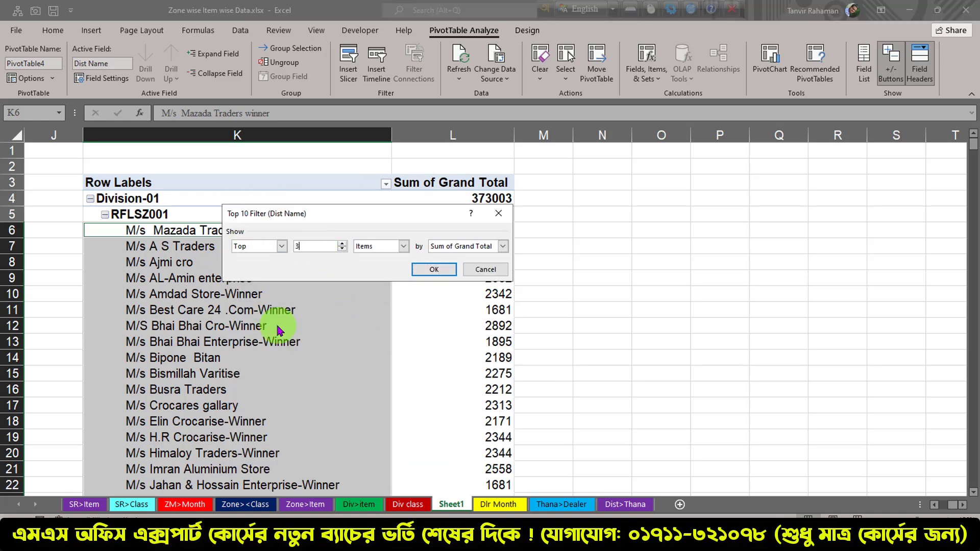
pyautogui.write('3')
pyautogui.click(433, 269)
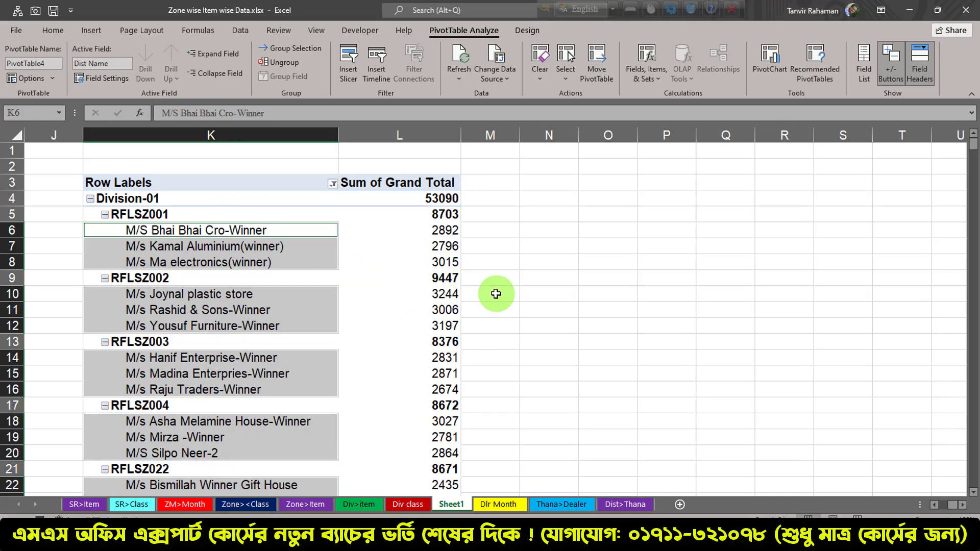
# Show the fourth PivotTable in tabular form and autofit the widths of columns K to N
pyautogui.click(255, 180)
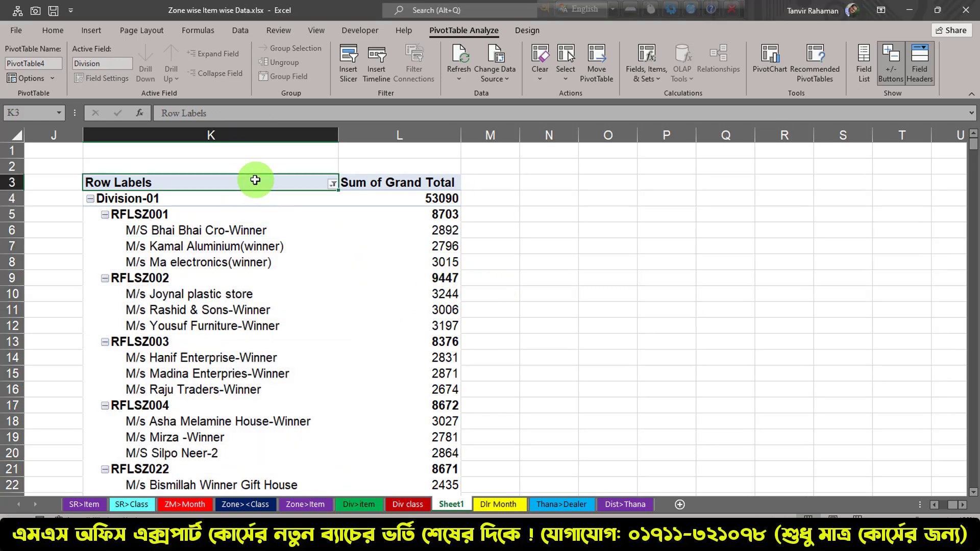
pyautogui.click(529, 30)
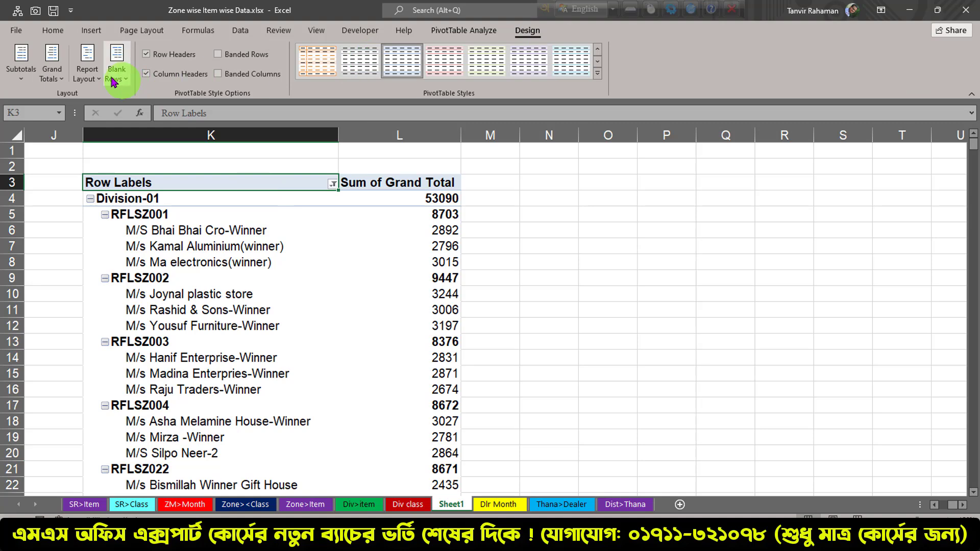
pyautogui.click(91, 76)
pyautogui.click(148, 165)
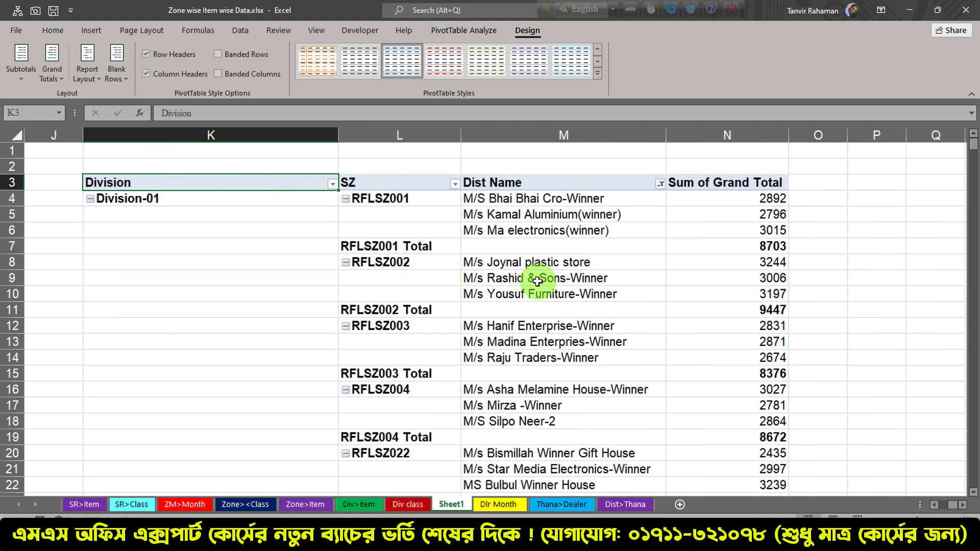
pyautogui.moveTo(236, 135); pyautogui.dragTo(663, 138)
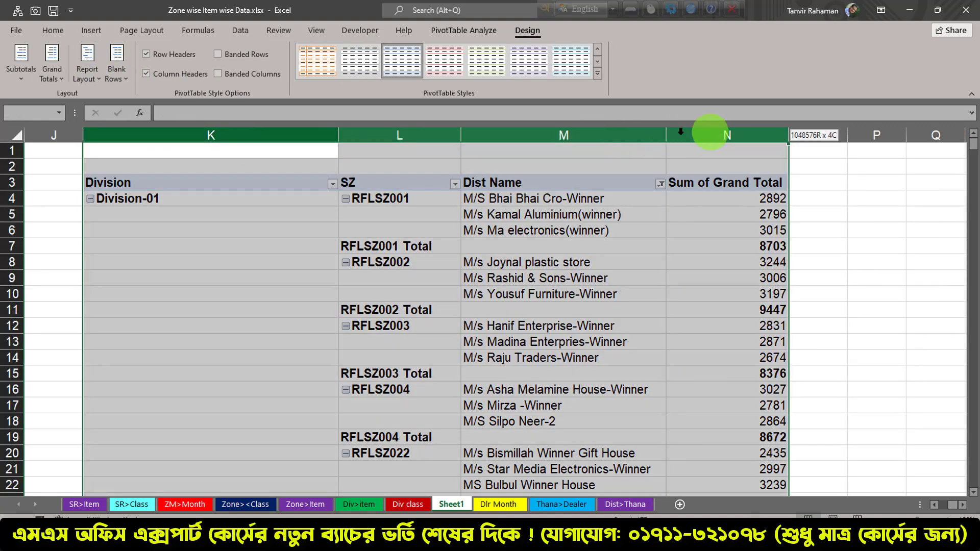
pyautogui.click(329, 136)
pyautogui.moveTo(270, 136); pyautogui.dragTo(755, 138)
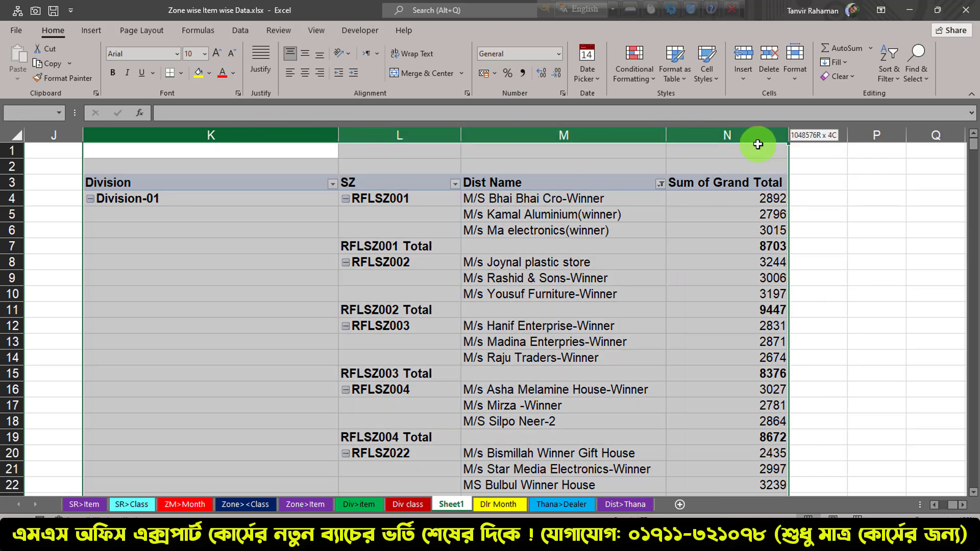
pyautogui.doubleClick(339, 137)
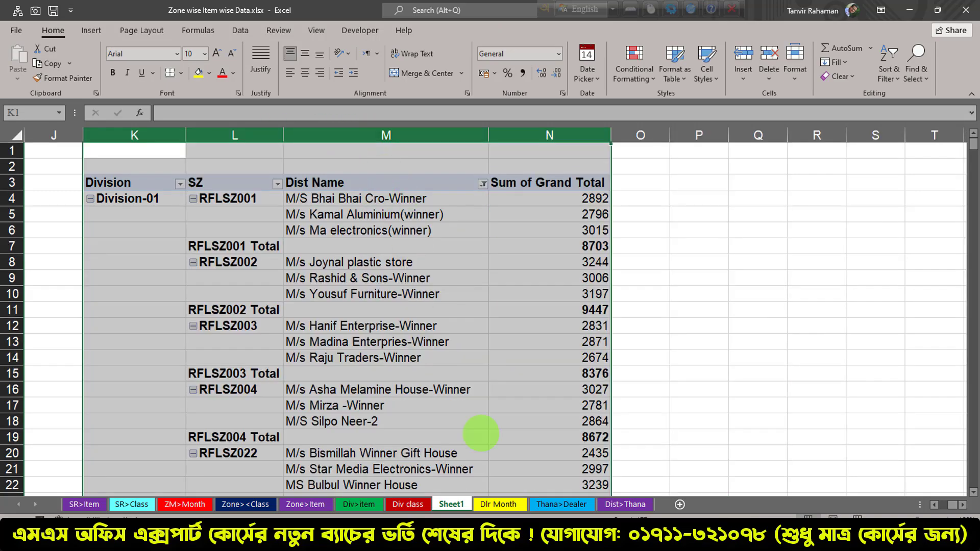
# Zoom out on Sheet1 to view the third and fourth PivotTables side by side
pyautogui.click(873, 520)
pyautogui.click(873, 520)
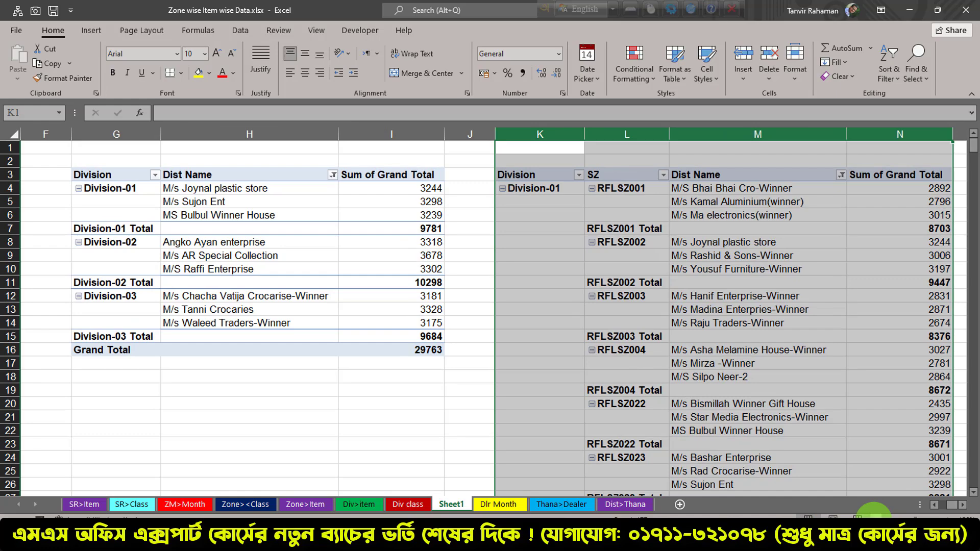
pyautogui.click(873, 520)
pyautogui.click(581, 365)
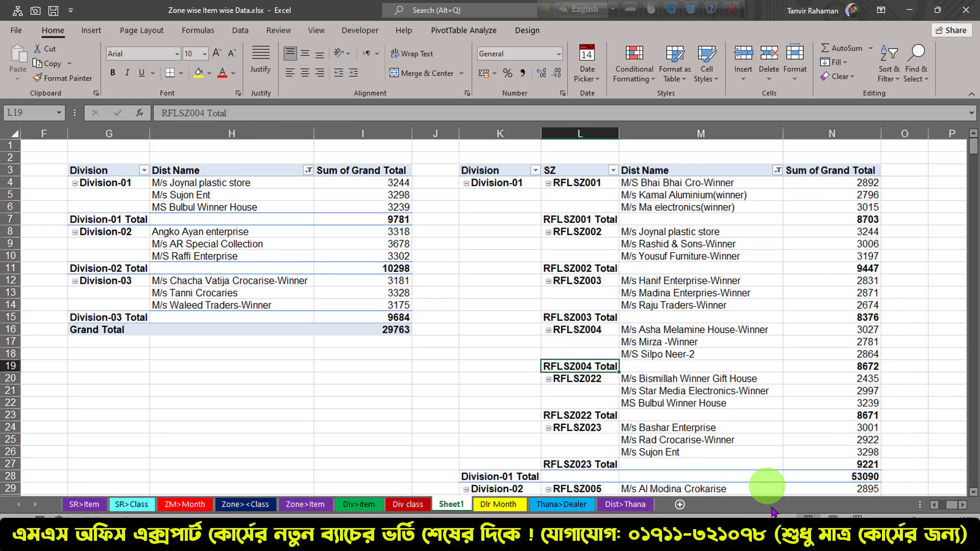
# Narrow the empty spacer columns C, F and J between the four PivotTables to the same slim width
pyautogui.click(944, 506)
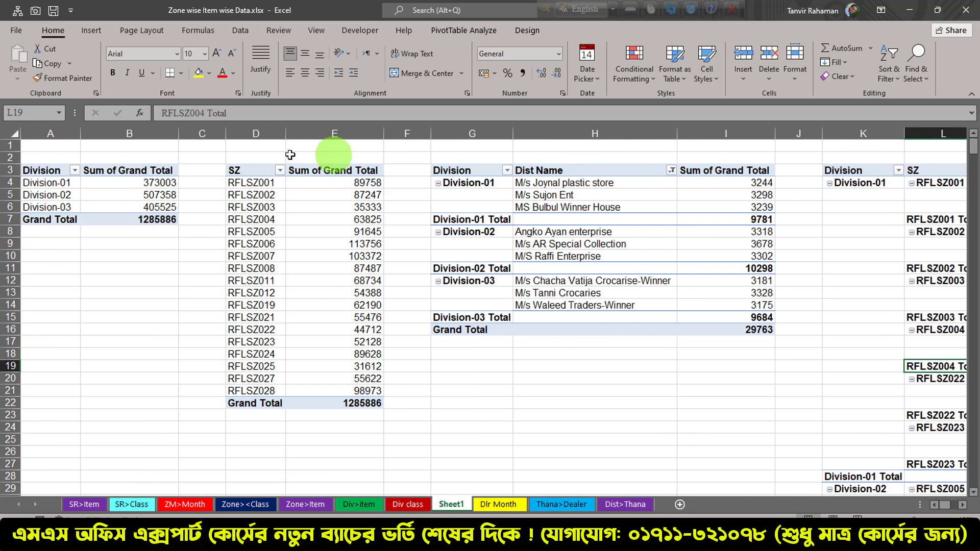
pyautogui.click(205, 133)
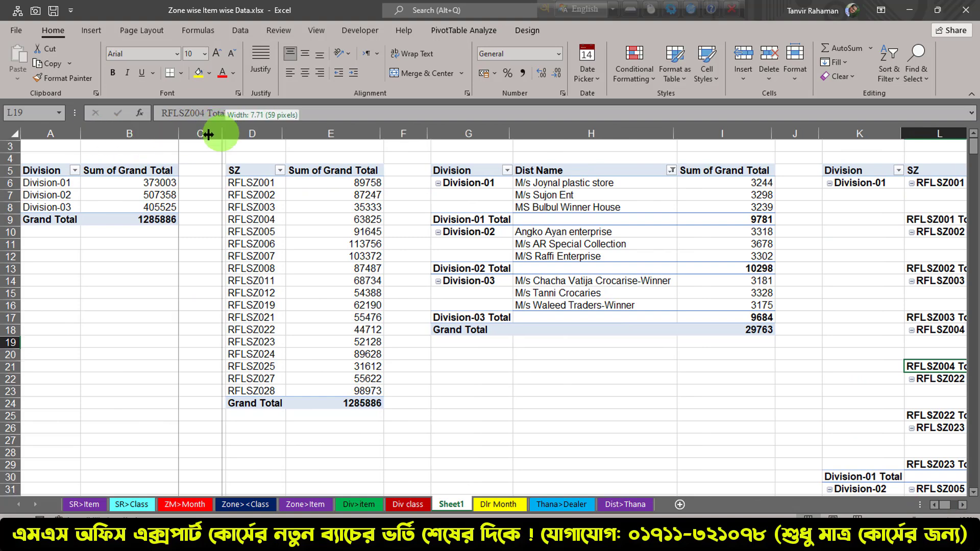
pyautogui.moveTo(226, 133); pyautogui.dragTo(209, 133)
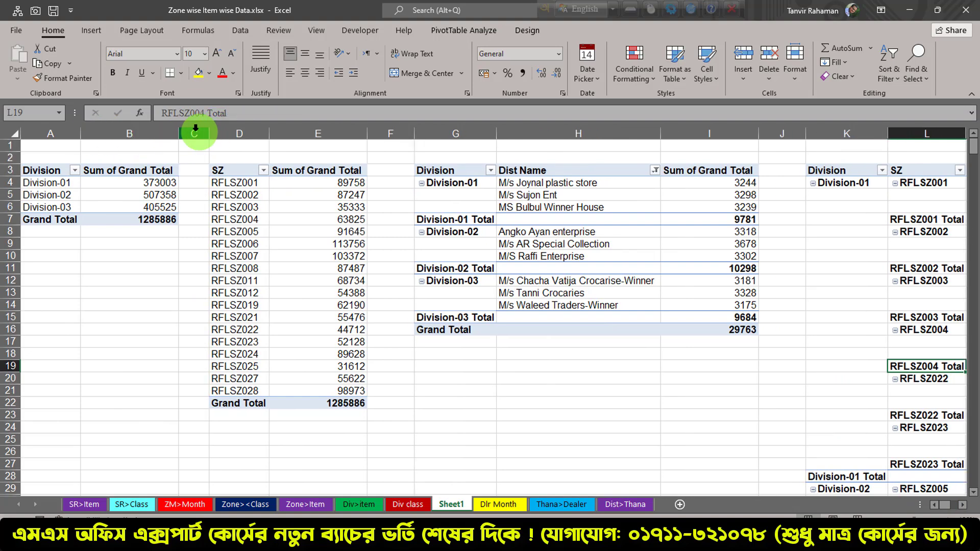
pyautogui.keyDown('ctrl'); pyautogui.click(391, 133); pyautogui.keyUp('ctrl')
pyautogui.keyDown('ctrl'); pyautogui.click(792, 133); pyautogui.keyUp('ctrl')
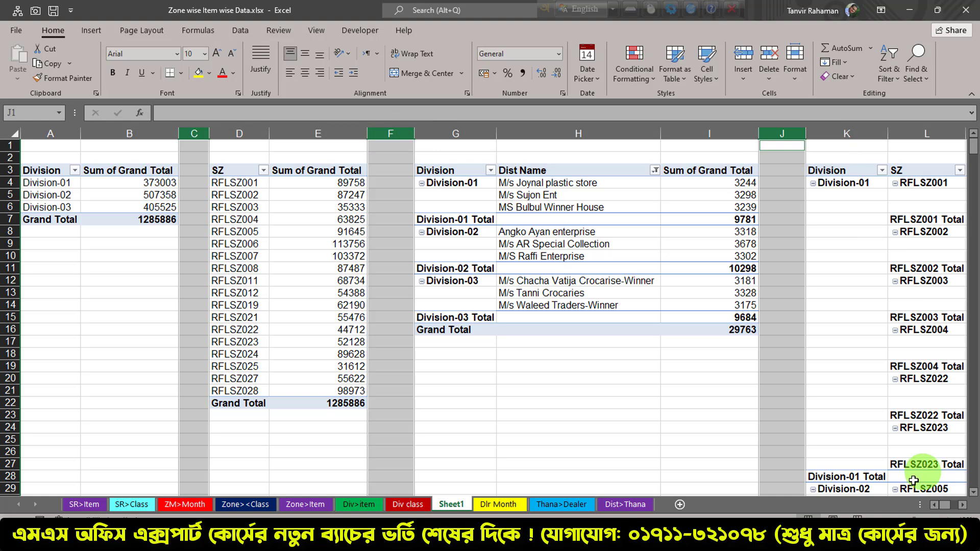
pyautogui.moveTo(210, 131); pyautogui.dragTo(185, 136)
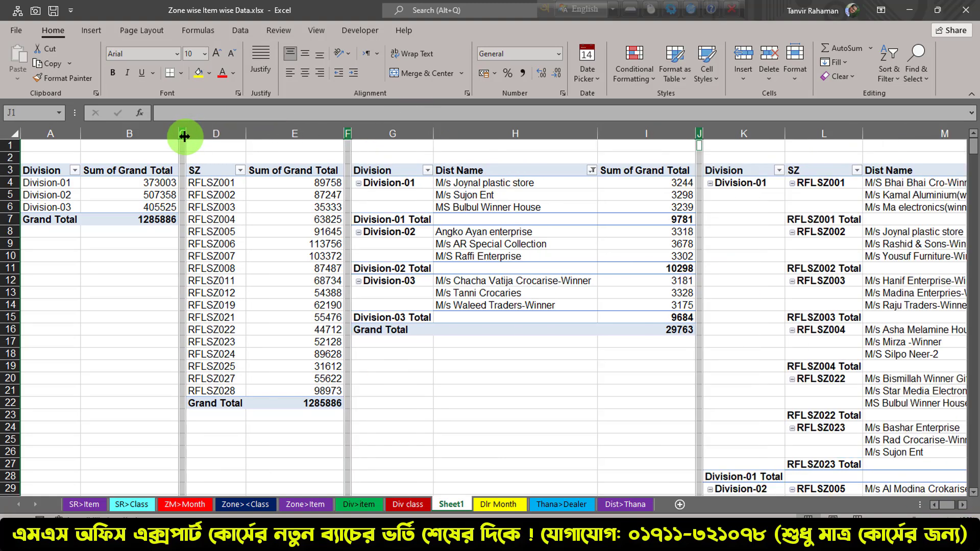
pyautogui.click(634, 390)
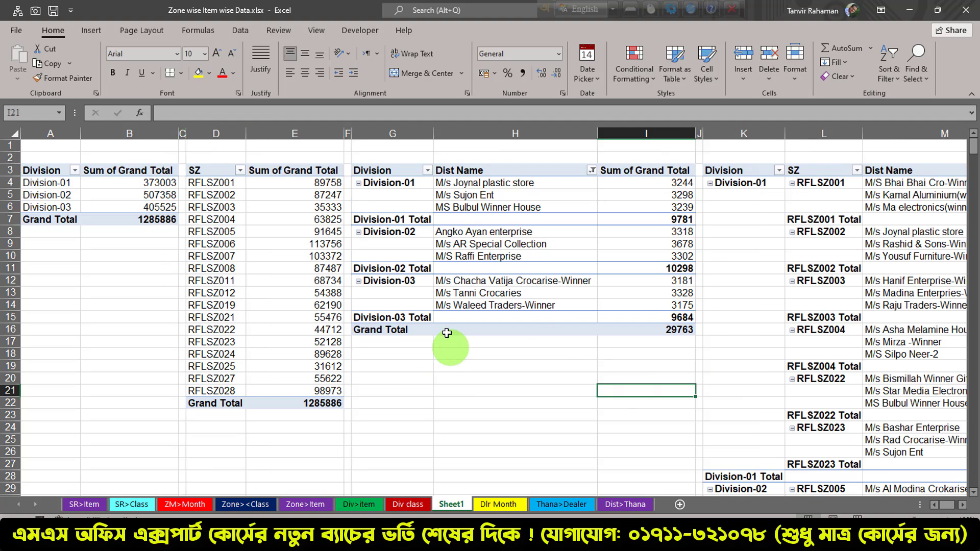
# Merge and center cells A2:B2 above the first PivotTable and enter the title "Division Wise Sales"
pyautogui.moveTo(57, 157); pyautogui.dragTo(116, 159)
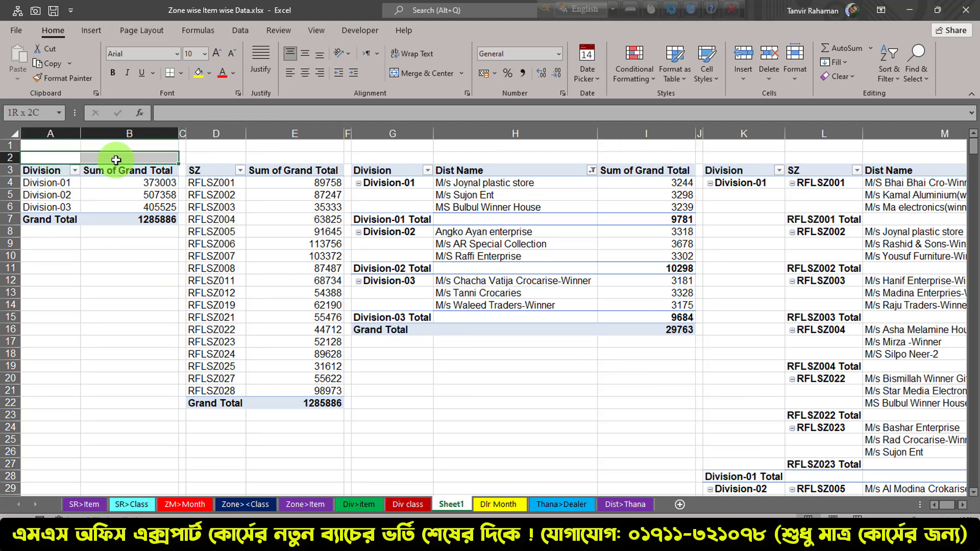
pyautogui.click(425, 73)
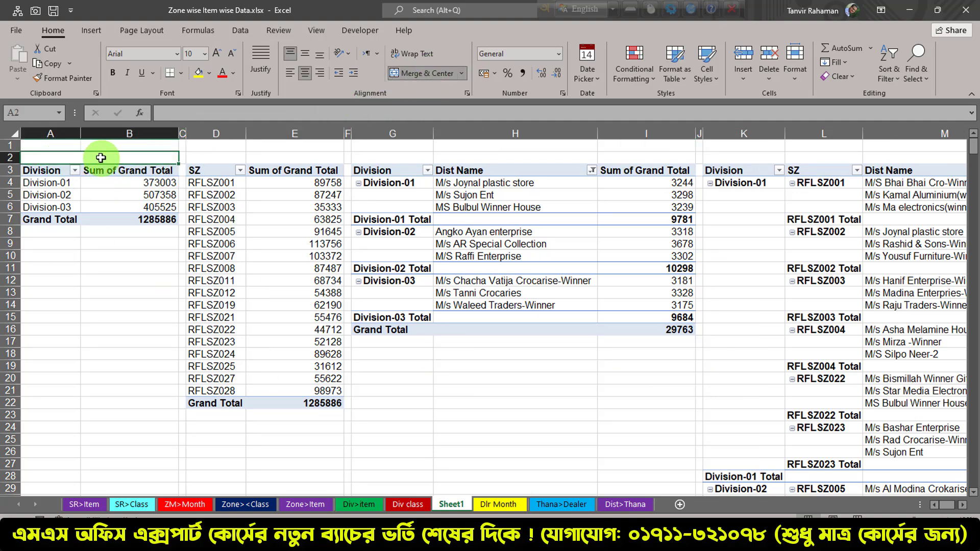
pyautogui.doubleClick(101, 156)
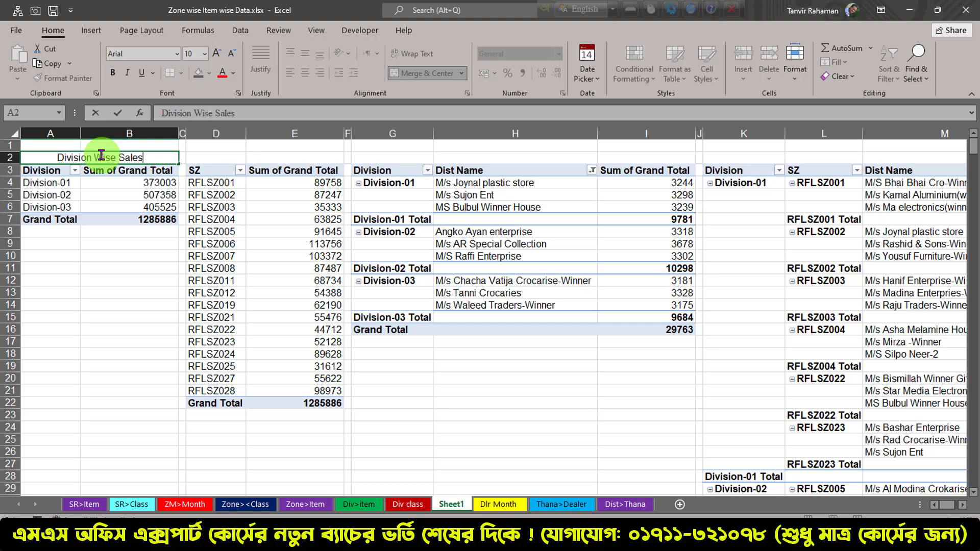
# Merge and center cells D2:E2 above the second PivotTable and enter the title "Zone Wise Sales"
pyautogui.moveTo(220, 157); pyautogui.dragTo(296, 157)
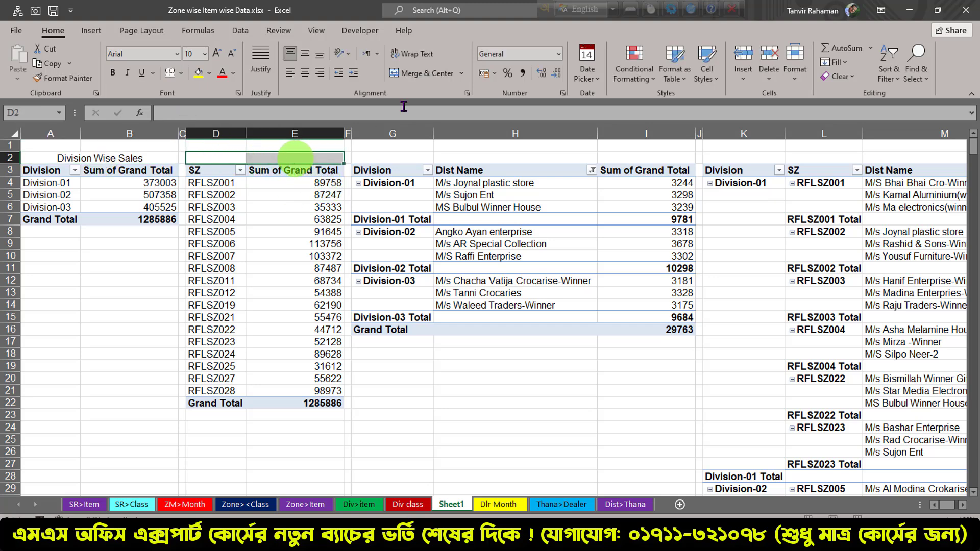
pyautogui.click(423, 77)
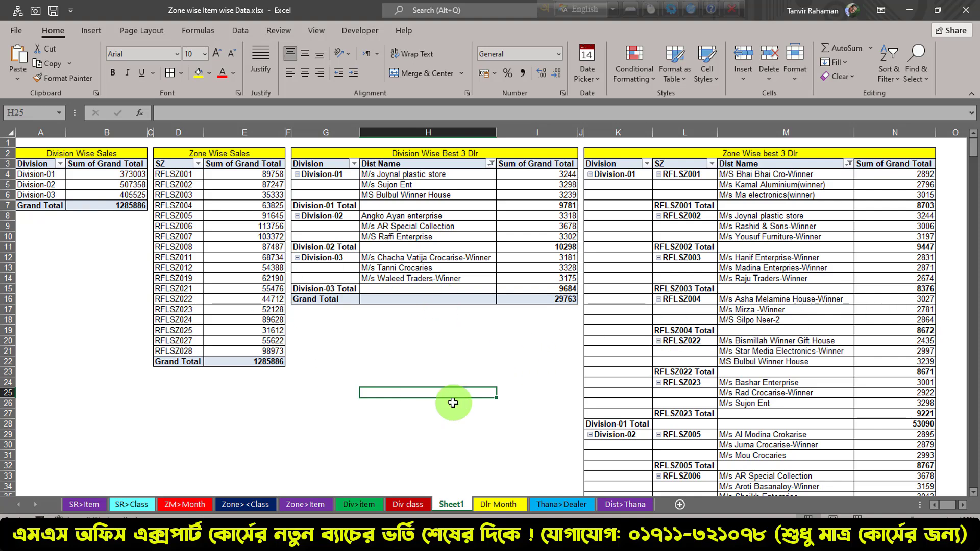
pyautogui.click(353, 414)
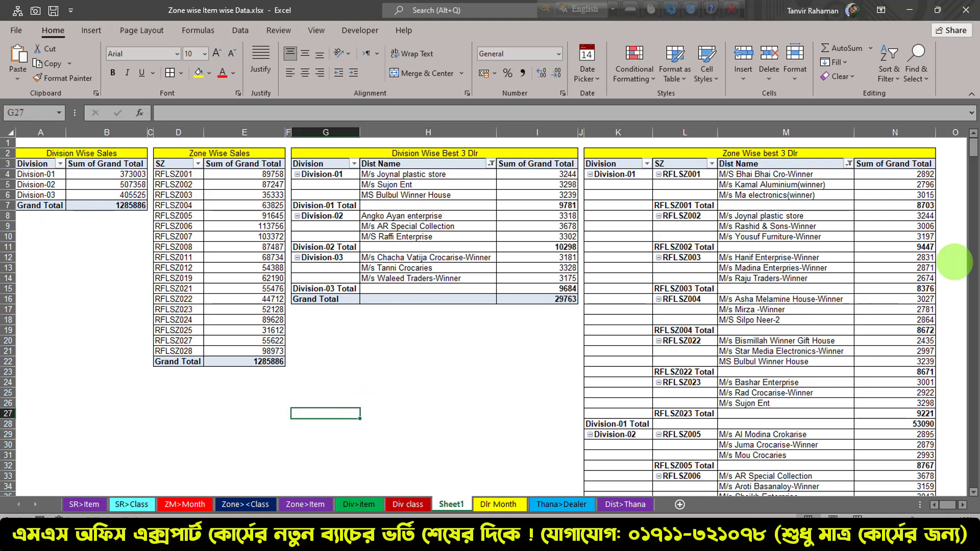